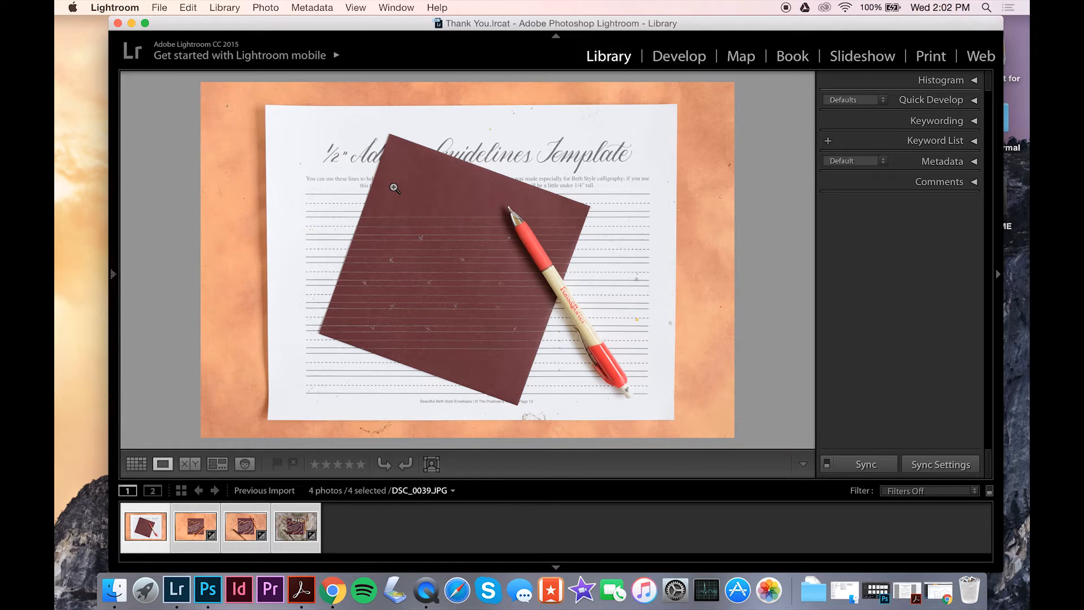
Start importing photos and videos from the NO NAME card and browse its new photos through to the end
{"action": "left_click", "coordinate": [164, 5]}
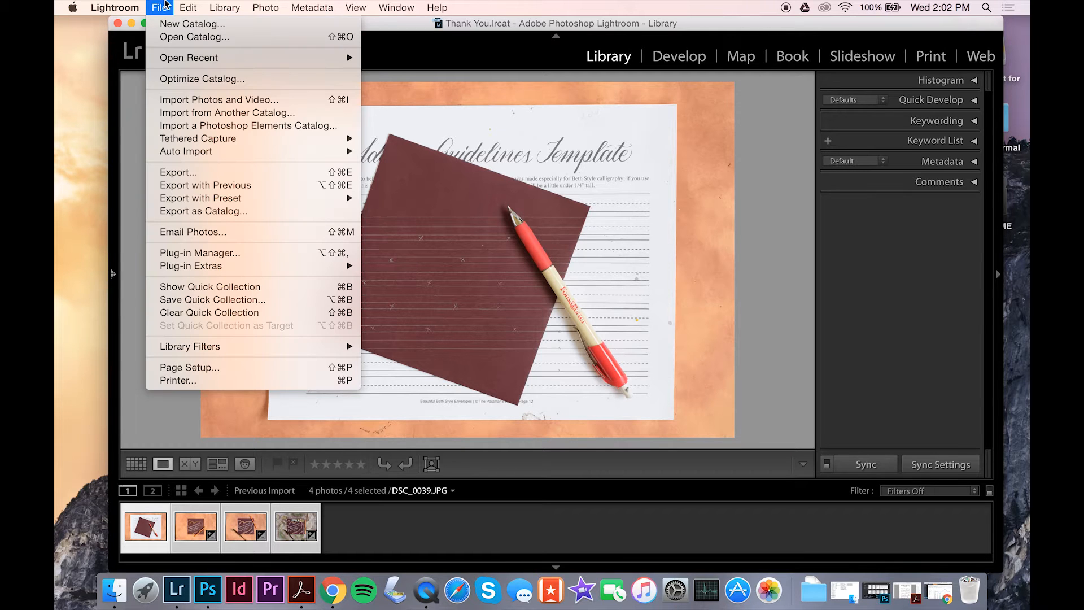
{"action": "left_click", "coordinate": [167, 102]}
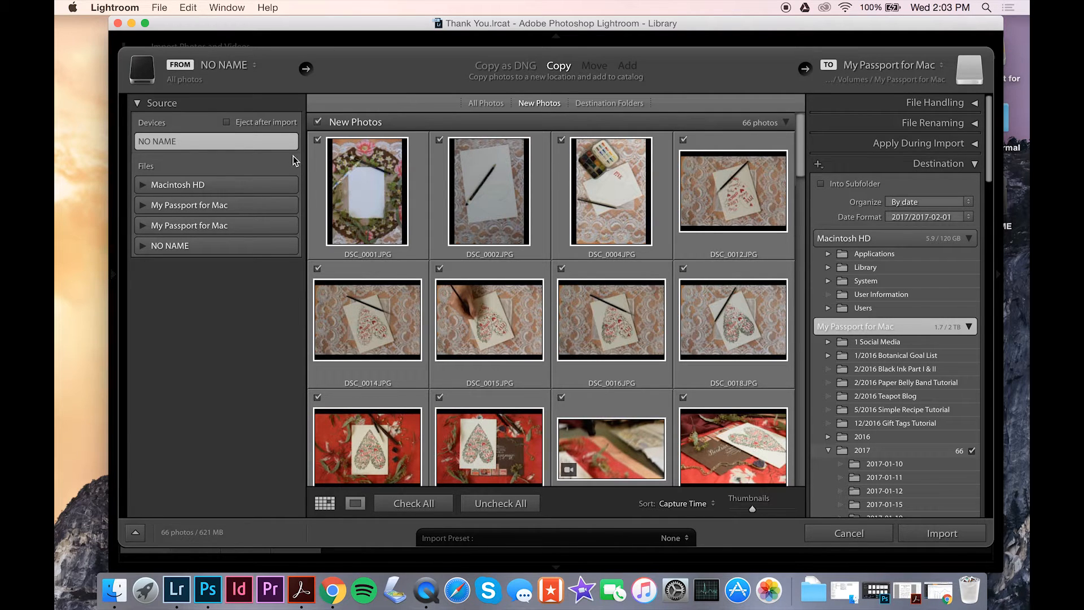
{"action": "scroll", "coordinate": [596, 192], "scroll_direction": "down", "scroll_amount": 2}
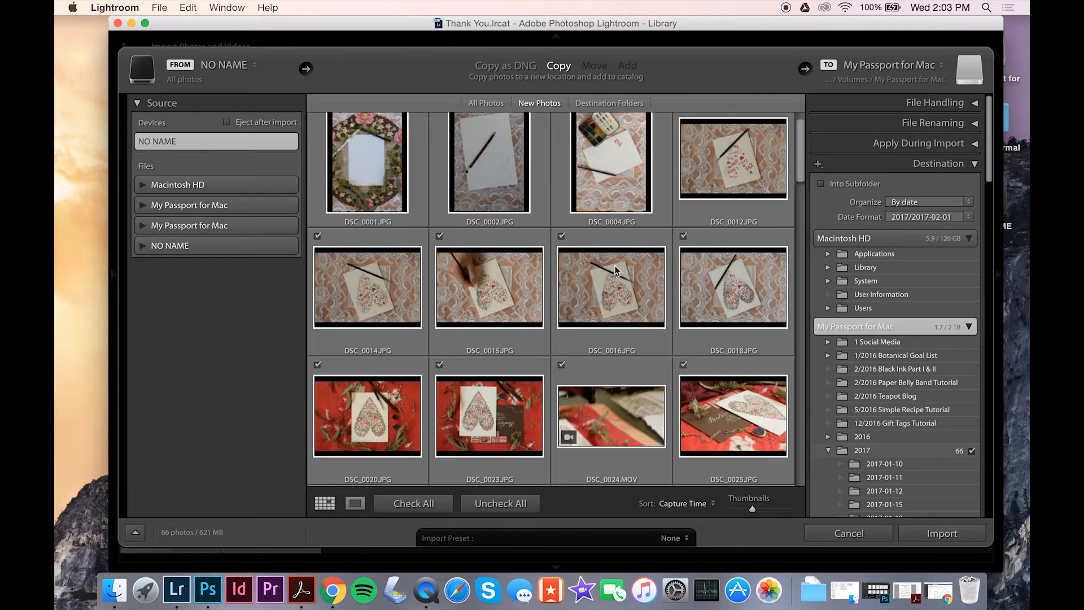
{"action": "scroll", "coordinate": [538, 347], "scroll_direction": "down", "scroll_amount": 10}
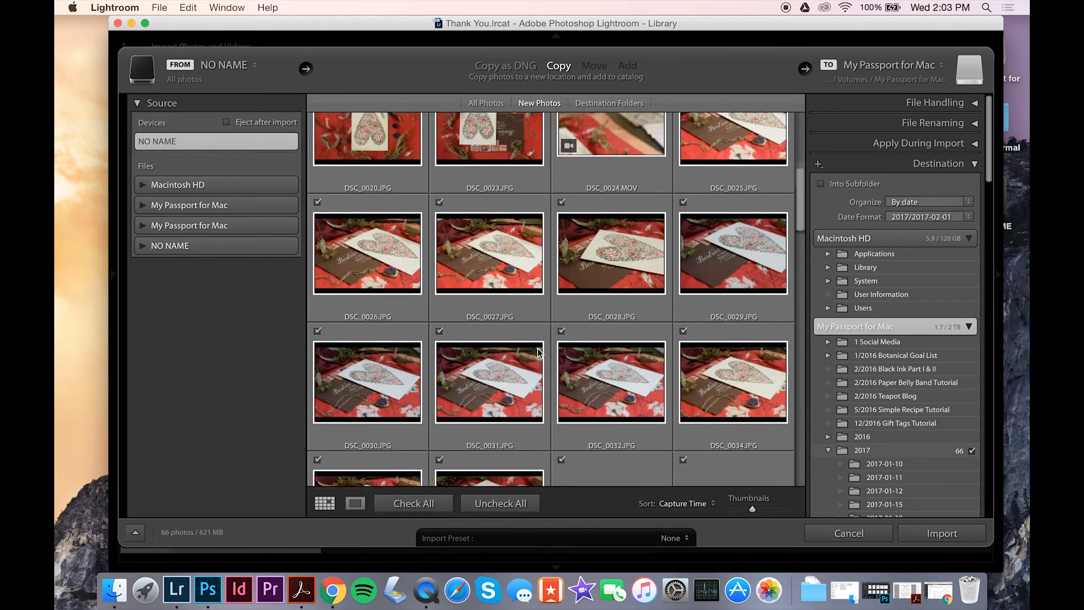
{"action": "scroll", "coordinate": [537, 352], "scroll_direction": "down", "scroll_amount": 15}
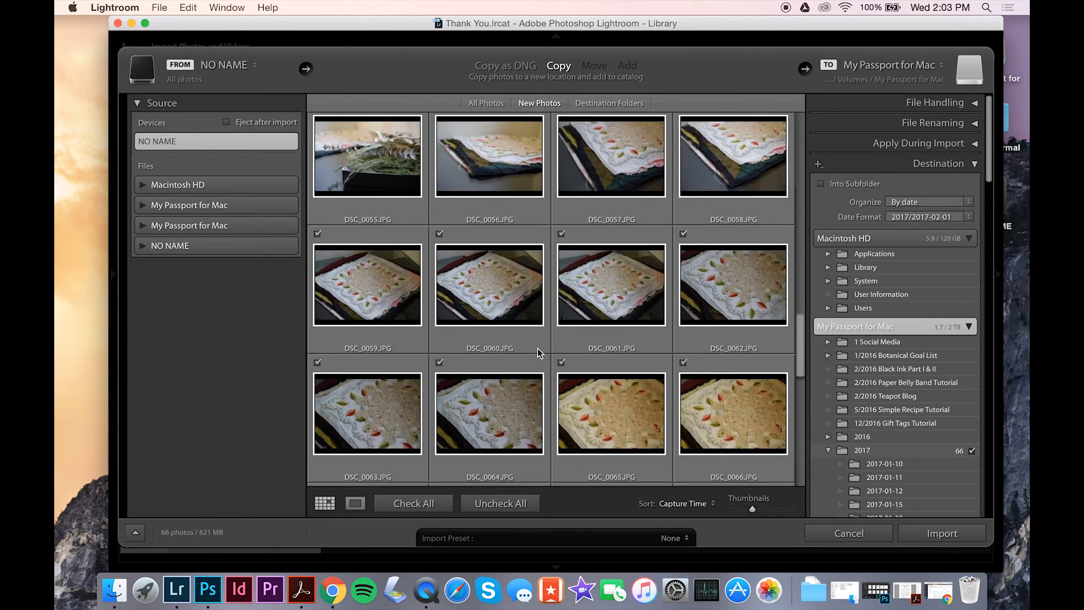
{"action": "scroll", "coordinate": [537, 351], "scroll_direction": "down", "scroll_amount": 10}
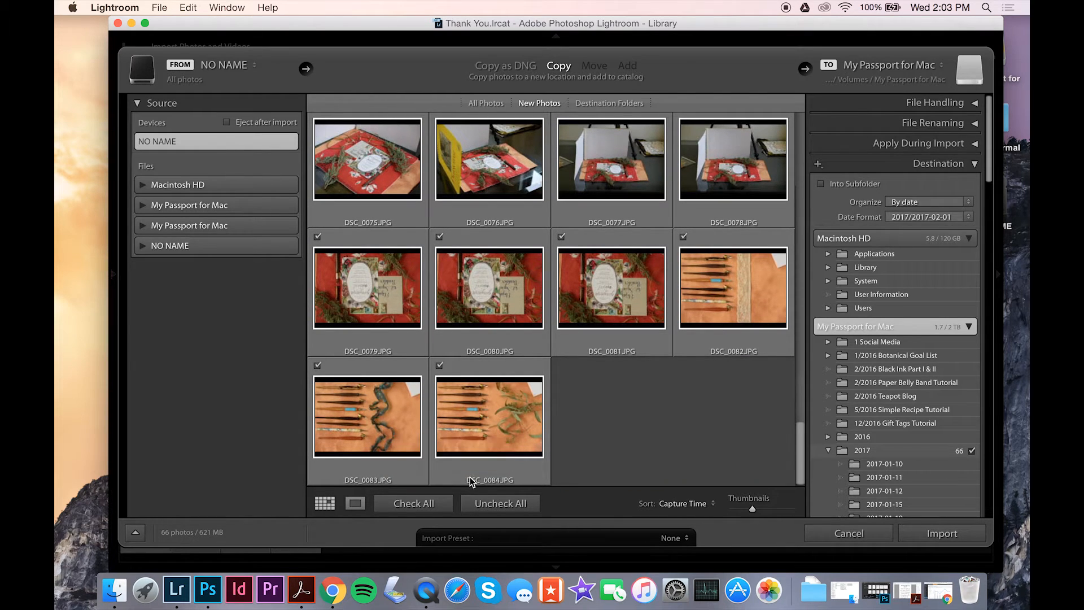
Import only the last six photos, DSC_0079.JPG to DSC_0084.JPG, leaving all other photos unchecked
{"action": "left_click", "coordinate": [500, 503]}
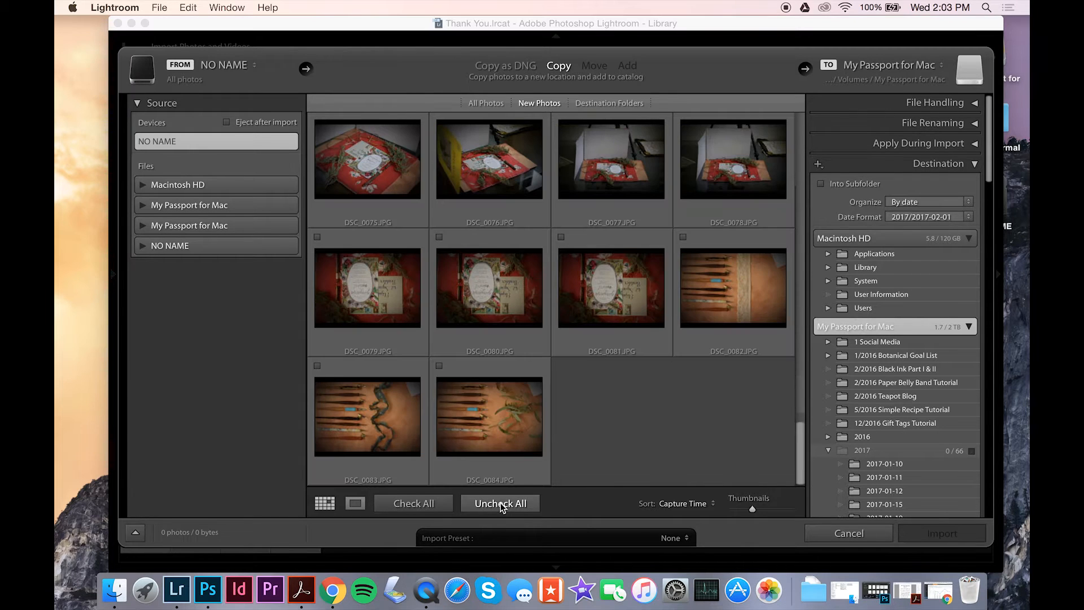
{"action": "left_click", "coordinate": [490, 421]}
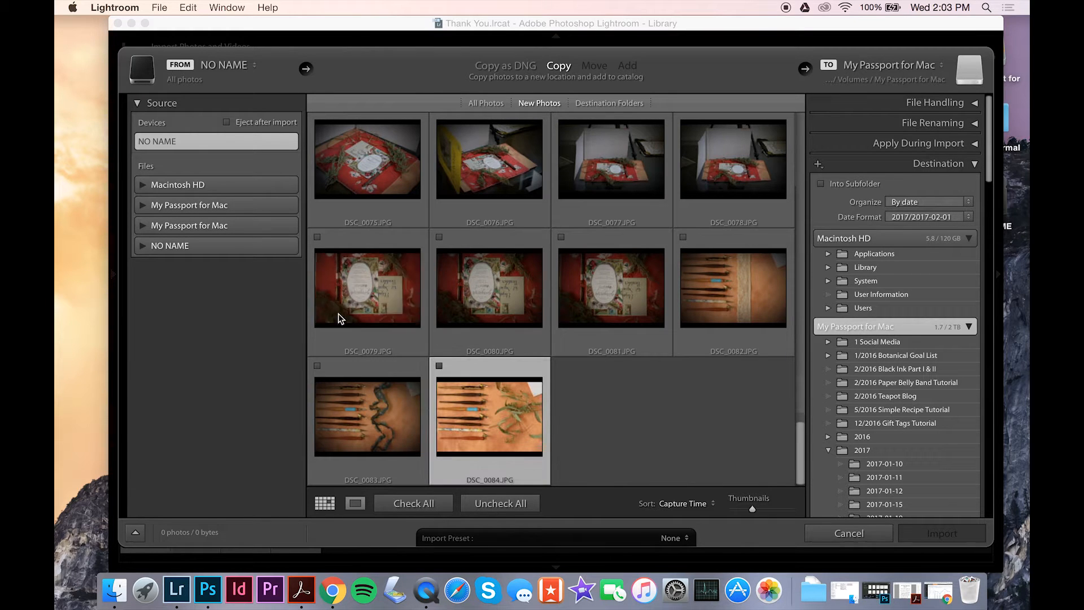
{"action": "left_click", "coordinate": [361, 303], "text": "shift"}
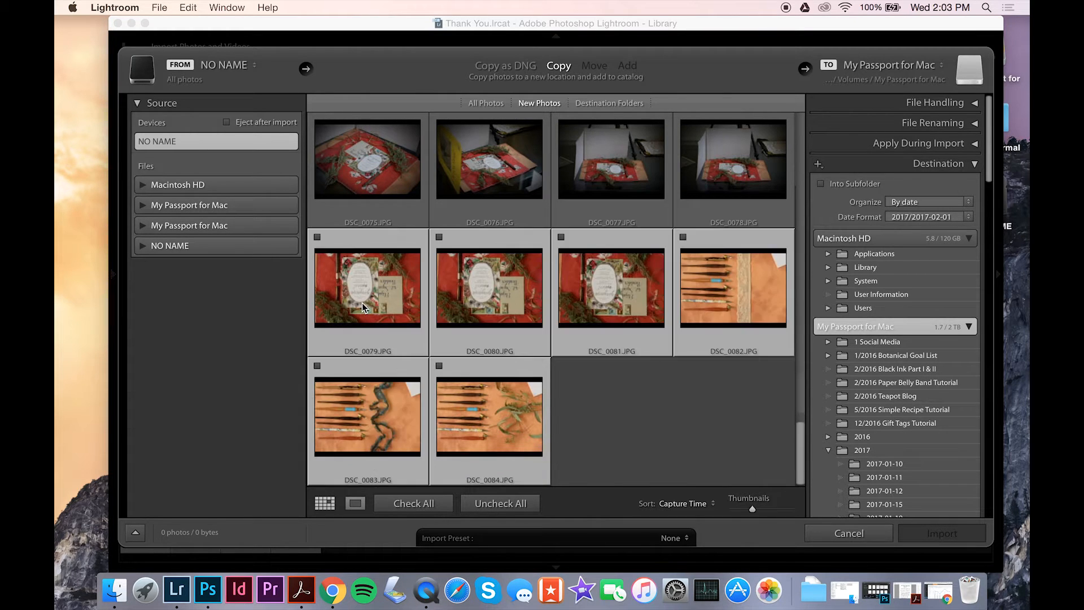
{"action": "left_click", "coordinate": [318, 238]}
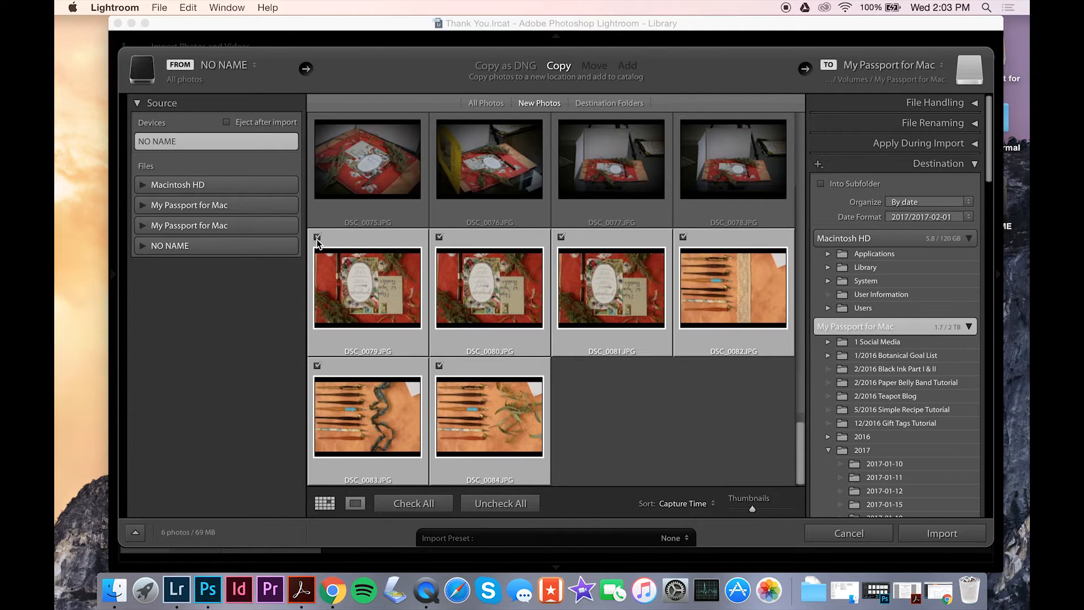
{"action": "left_click", "coordinate": [953, 533]}
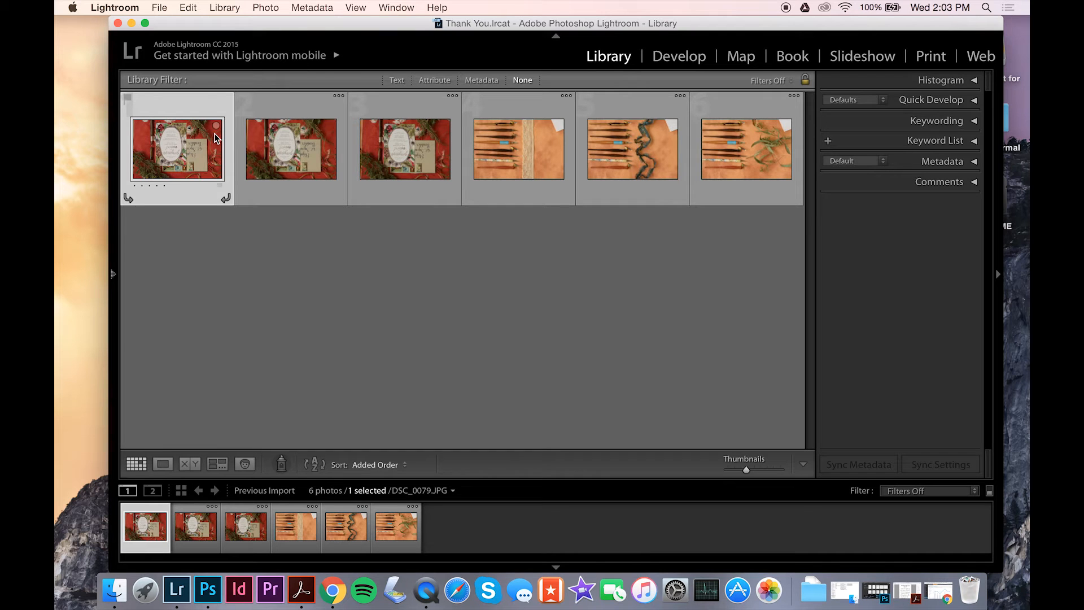
Turn the three upside-down invitation photos, DSC_0079.JPG to DSC_0081.JPG, by 180 degrees
{"action": "double_click", "coordinate": [182, 148]}
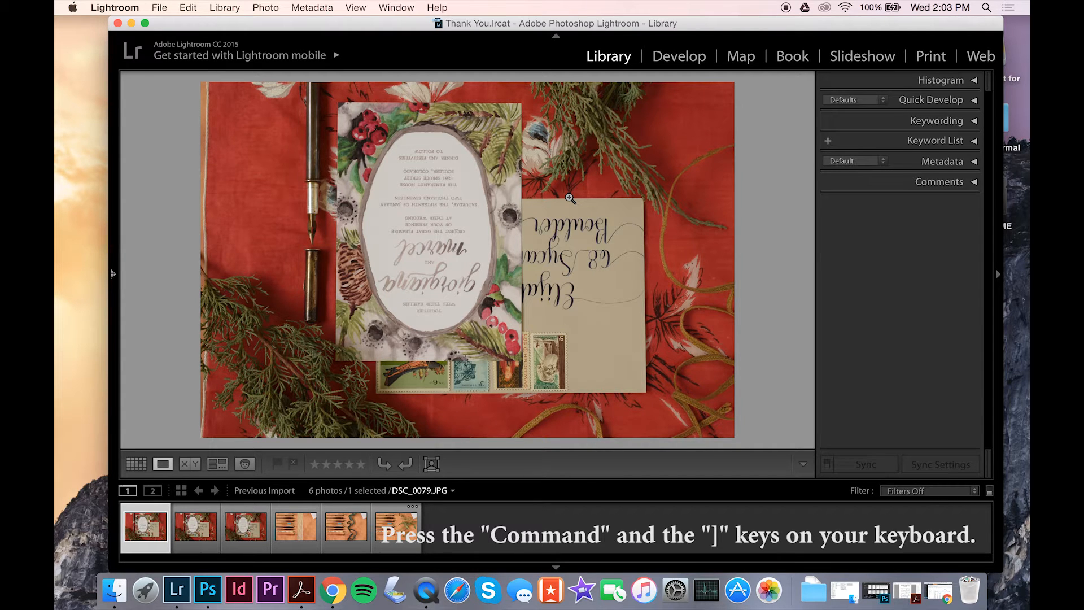
{"action": "key", "text": "super+bracketright"}
{"action": "key", "text": "super+bracketright"}
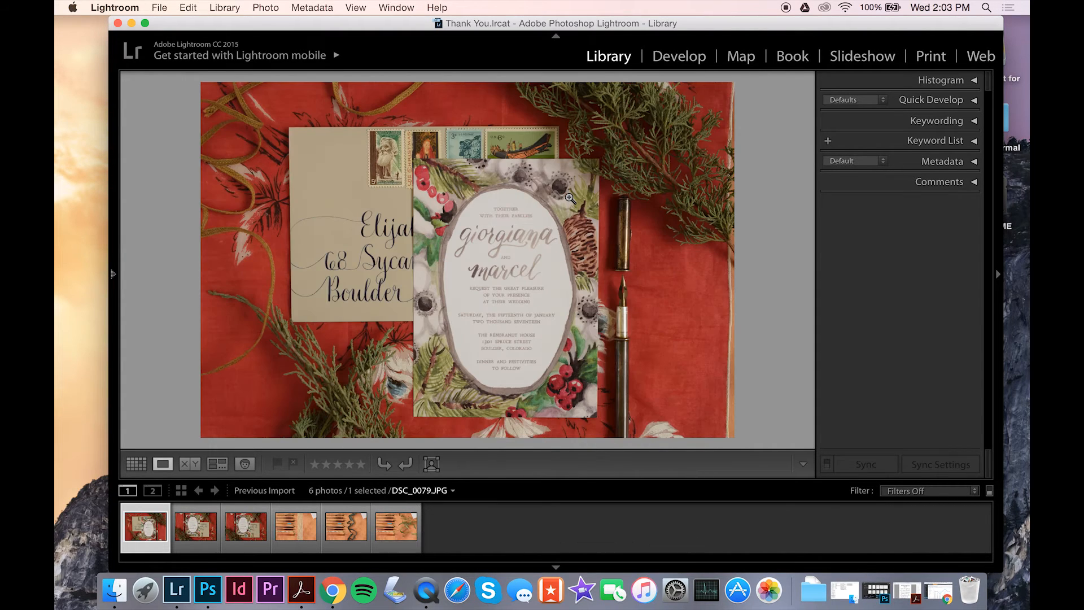
{"action": "left_click", "coordinate": [194, 534]}
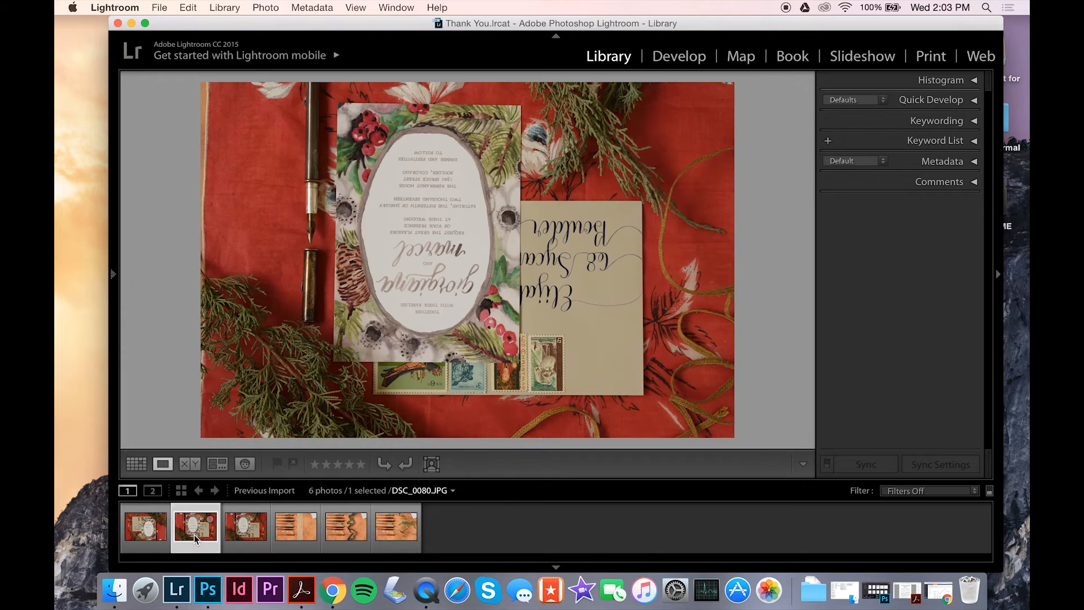
{"action": "left_click", "coordinate": [242, 536]}
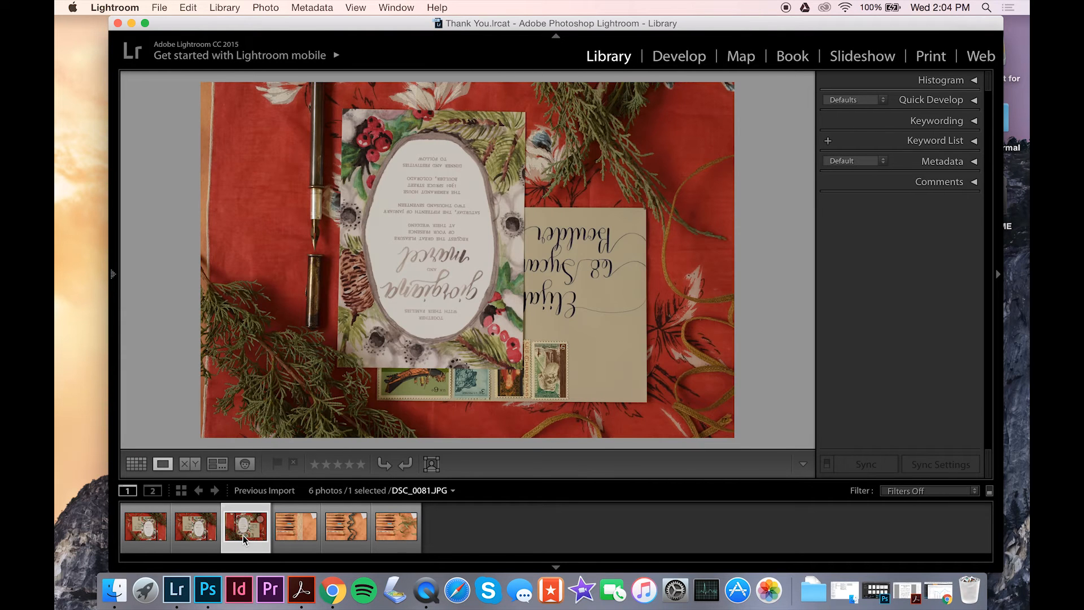
{"action": "key", "text": "super+]"}
{"action": "key", "text": "super+]"}
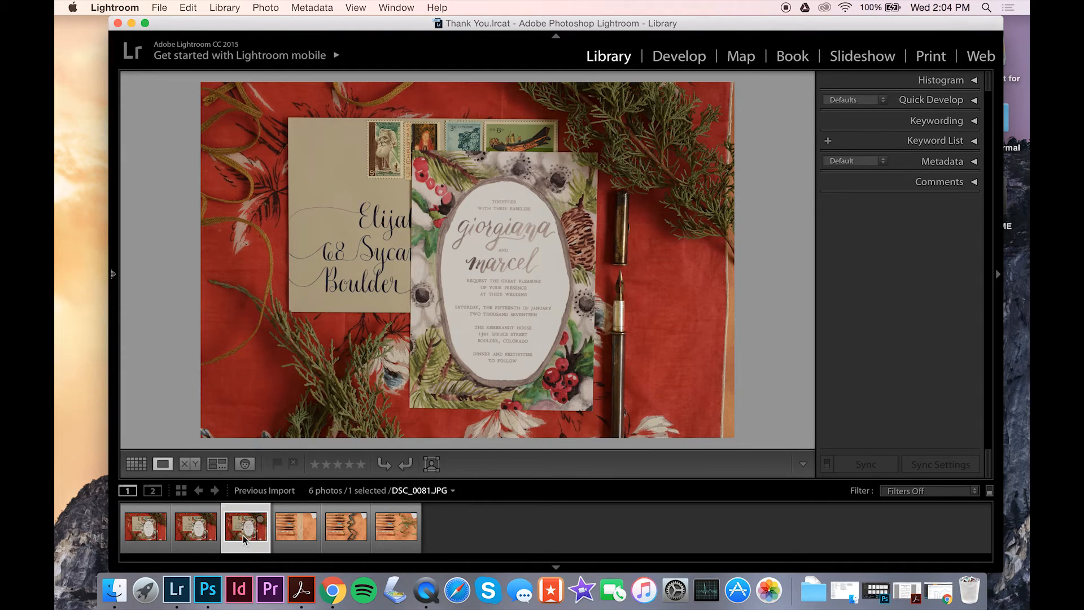
Turn the three calligraphy pen photos, DSC_0082.JPG to DSC_0084.JPG, by 180 degrees
{"action": "key", "text": "Right"}
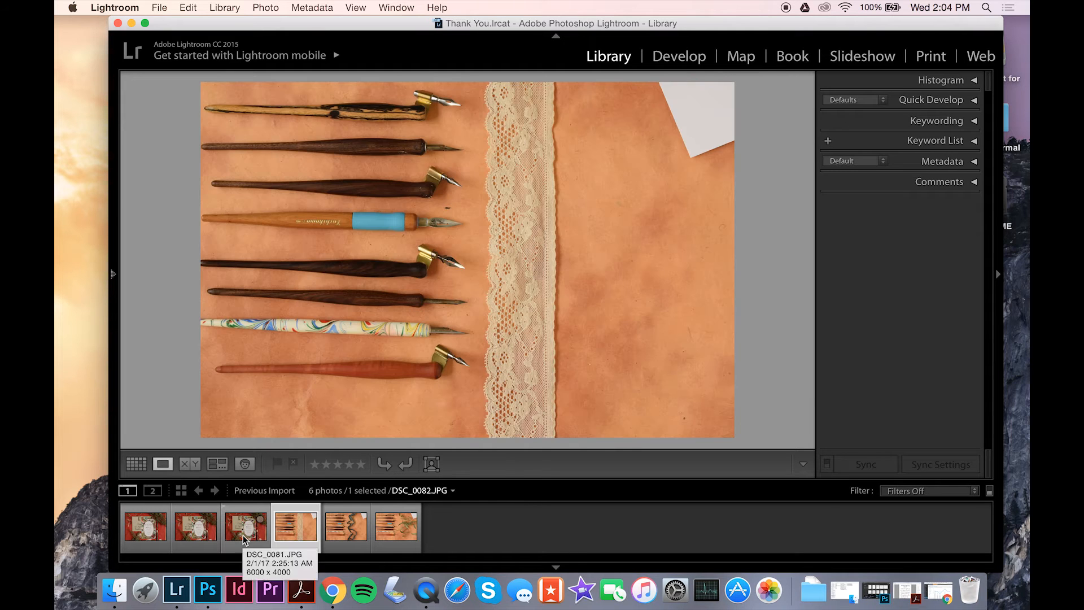
{"action": "key", "text": "super+]"}
{"action": "key", "text": "Right"}
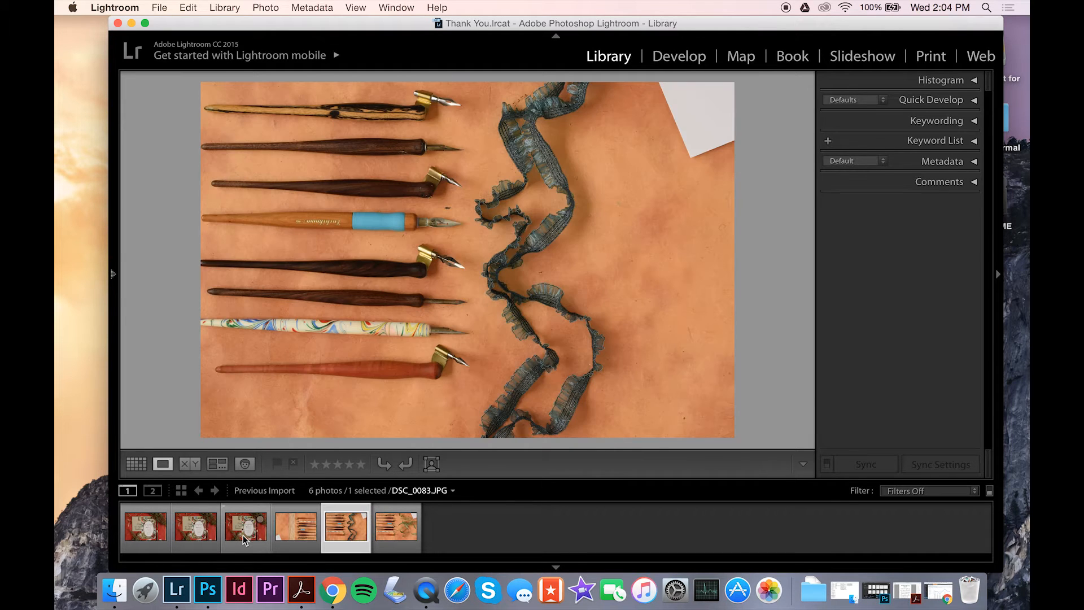
{"action": "key", "text": "super+]"}
{"action": "key", "text": "super+]"}
{"action": "key", "text": "Right"}
{"action": "key", "text": "super+]"}
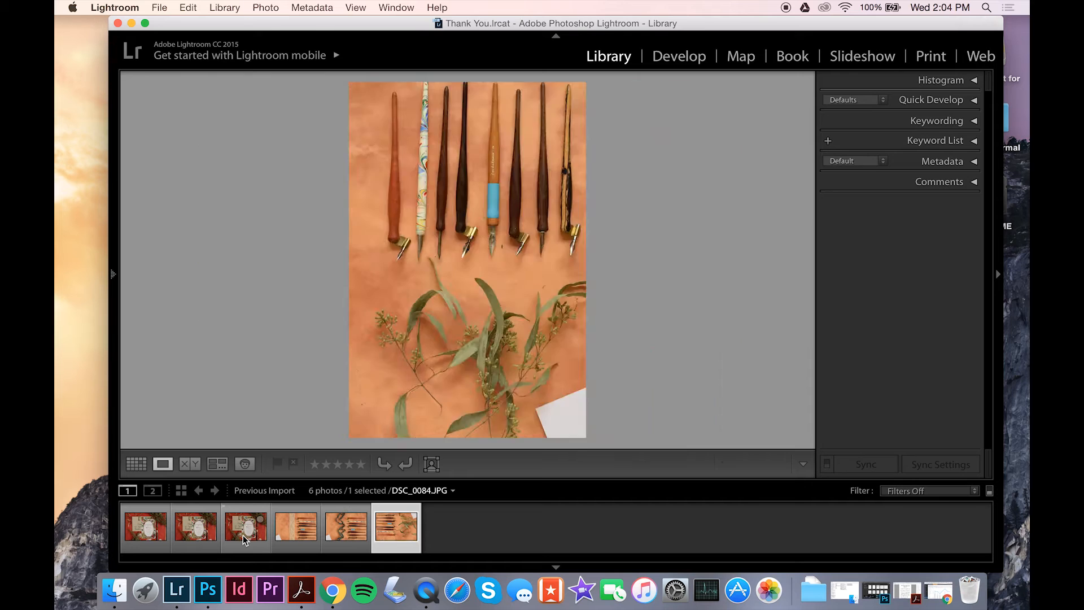
{"action": "key", "text": "super+]"}
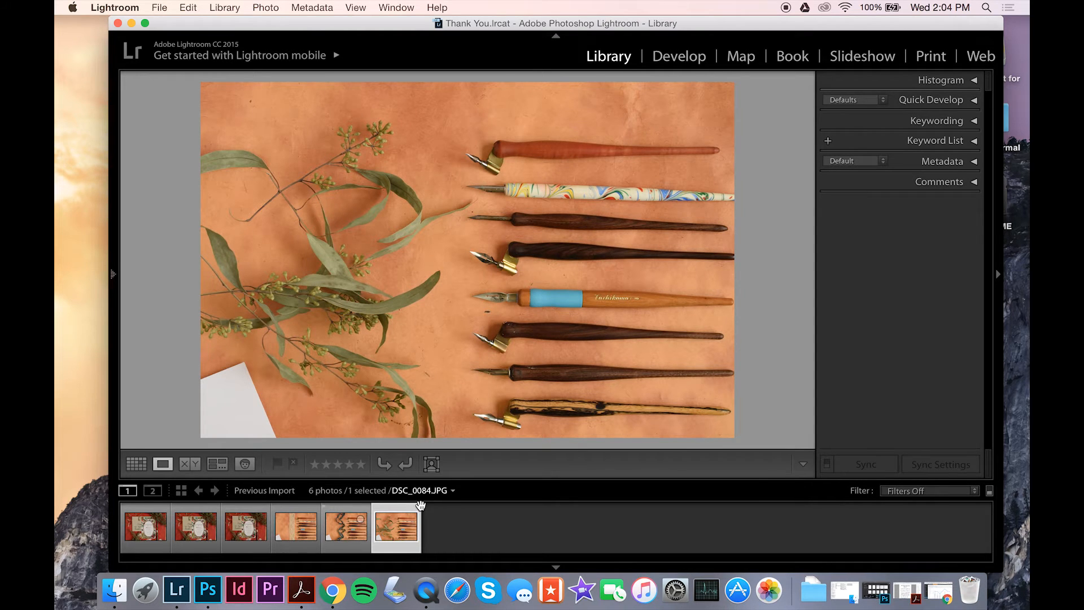
Compare invitation photos DSC_0079.JPG and DSC_0080.JPG and delete DSC_0079.JPG from disk
{"action": "left_click", "coordinate": [146, 529]}
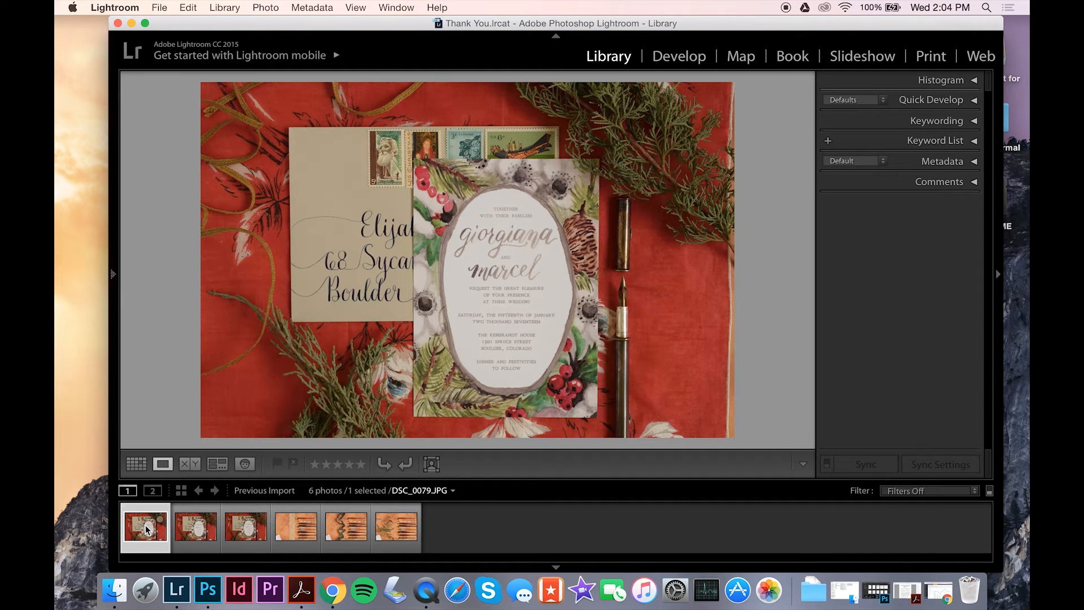
{"action": "key", "text": "Right"}
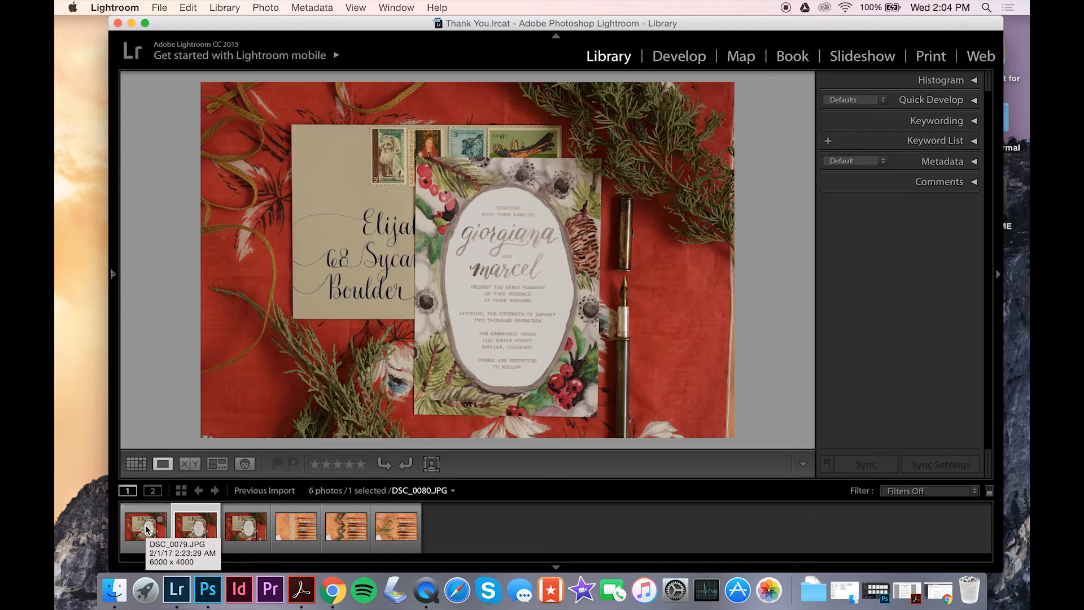
{"action": "key", "text": "Left"}
{"action": "key", "text": "Right"}
{"action": "key", "text": "Left"}
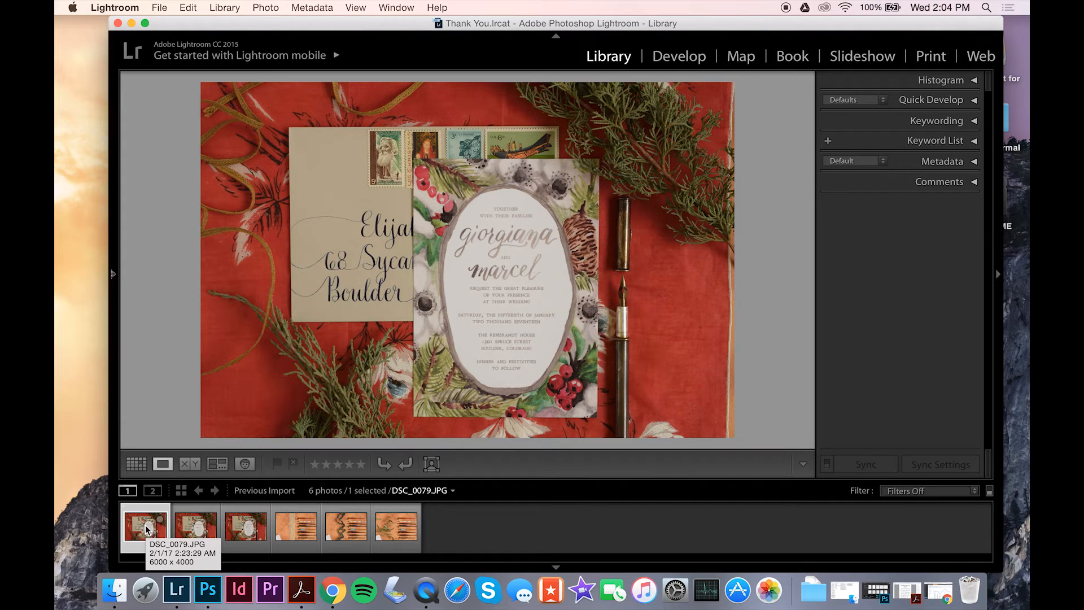
{"action": "key", "text": "BackSpace"}
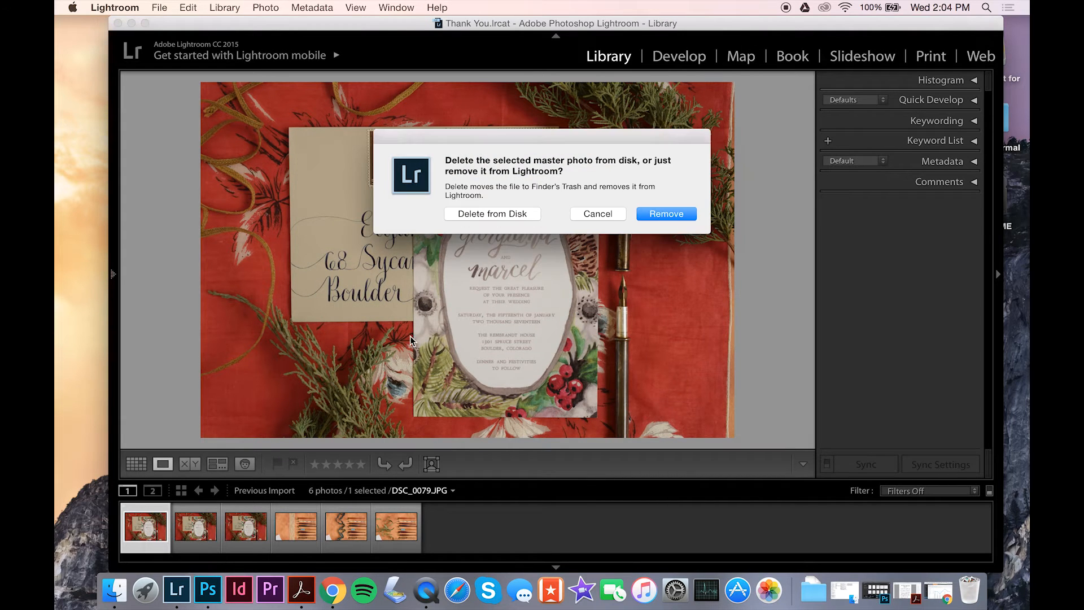
{"action": "left_click", "coordinate": [519, 216]}
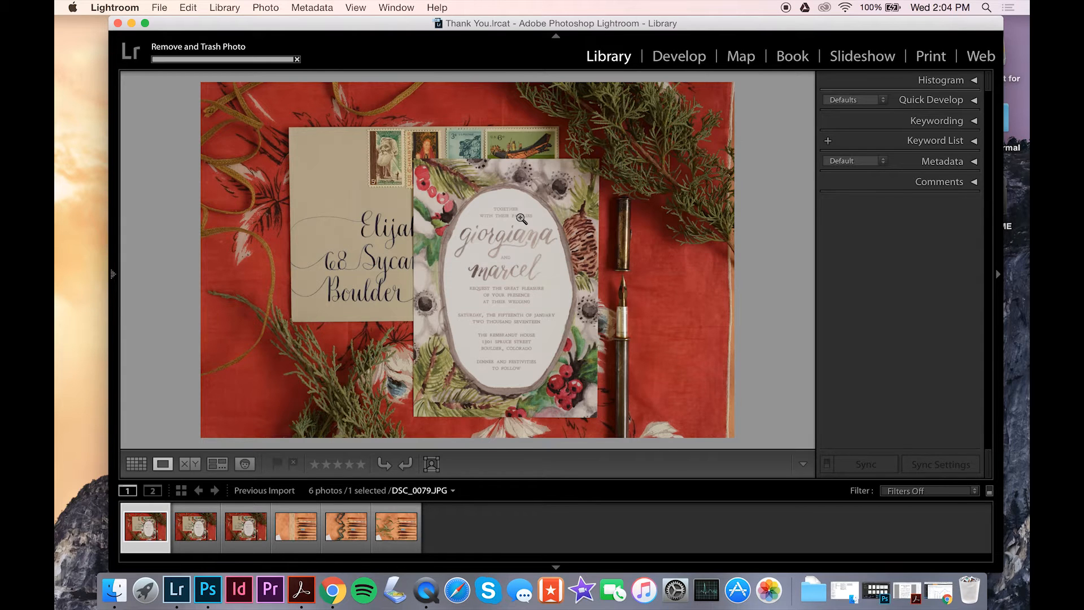
Compare the remaining invitation photos, DSC_0080.JPG and DSC_0081.JPG, and delete DSC_0081.JPG from disk
{"action": "key", "text": "Right"}
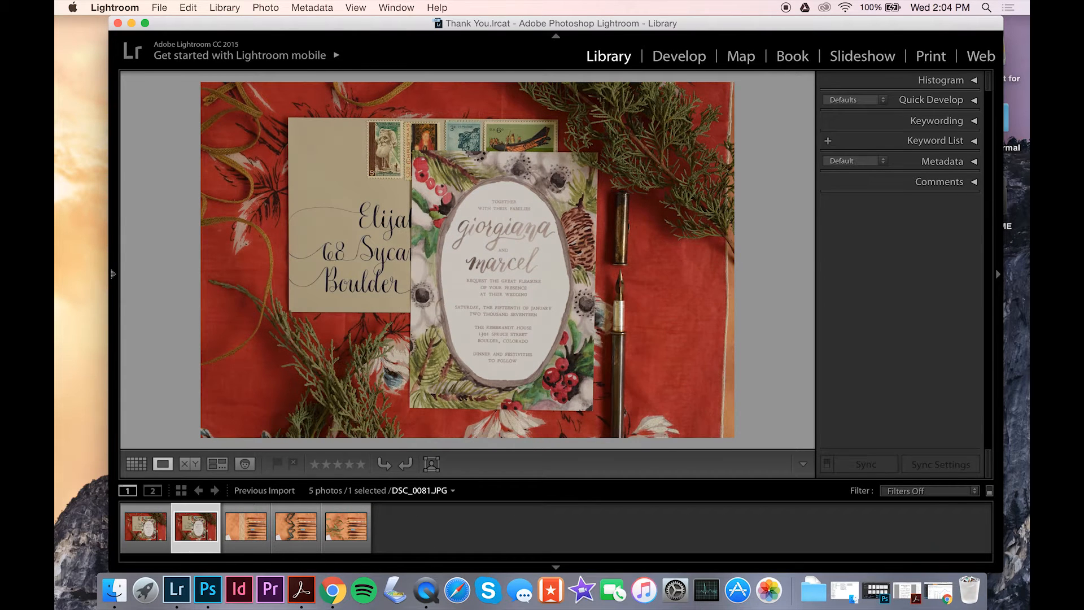
{"action": "key", "text": "Left"}
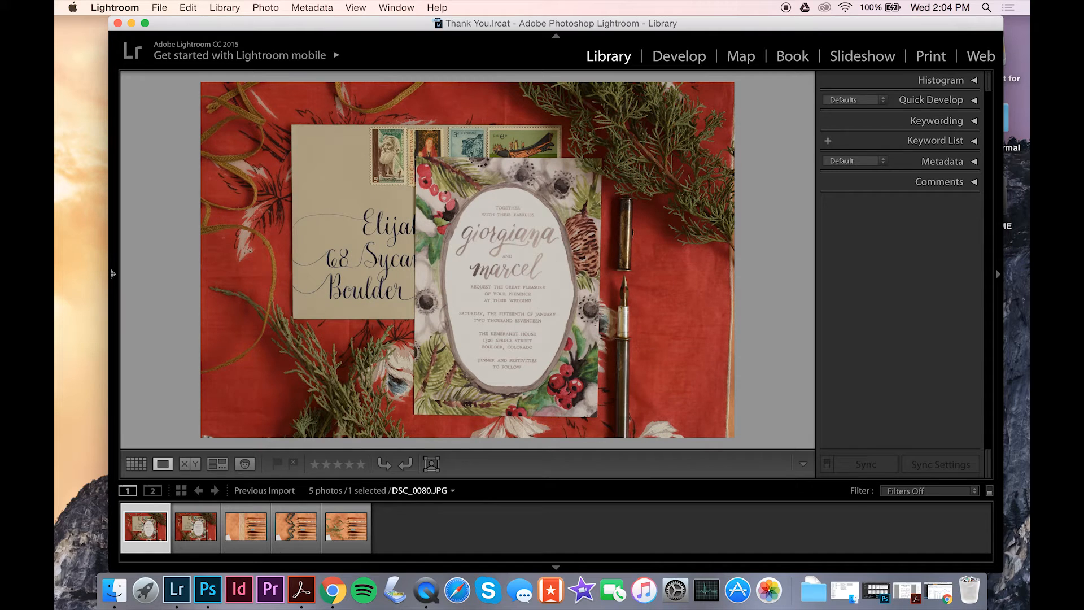
{"action": "key", "text": "Right"}
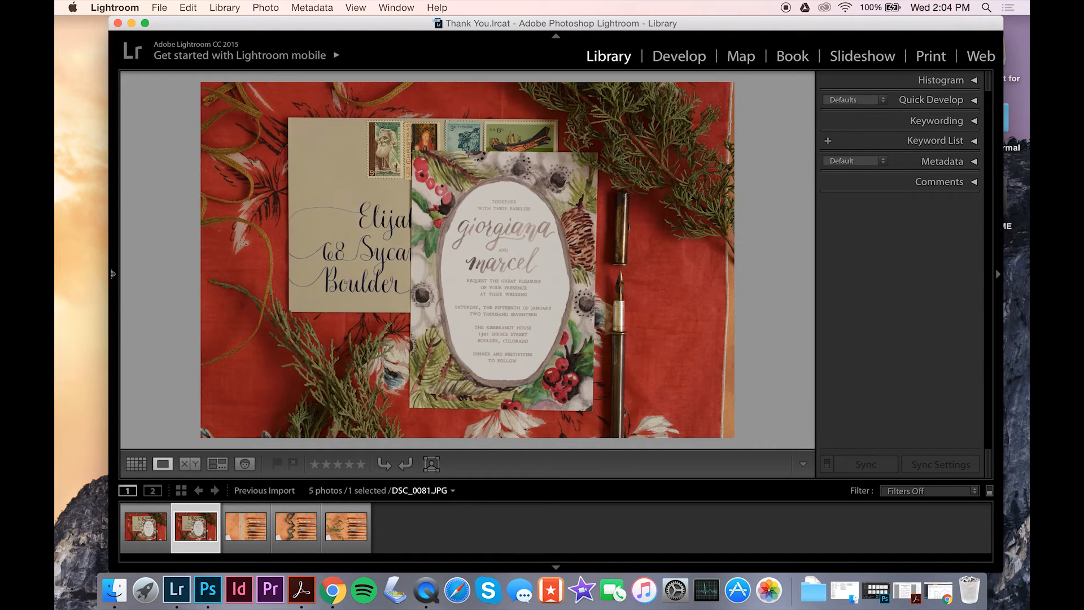
{"action": "key", "text": "BackSpace"}
{"action": "left_click", "coordinate": [505, 215]}
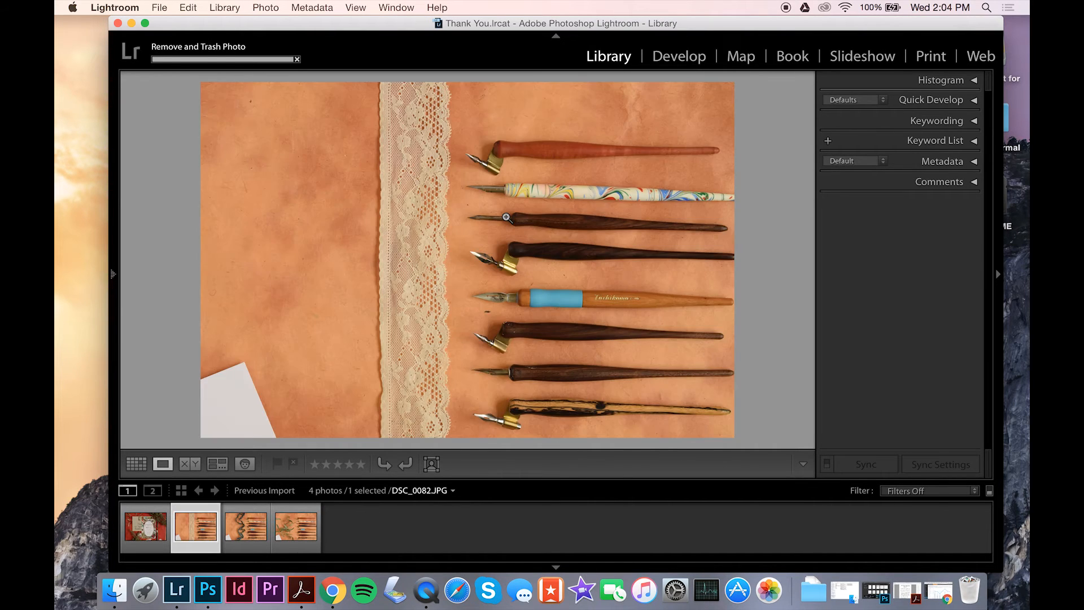
Open DSC_0080.JPG in the Develop module and set its Transform rotation to -0.6
{"action": "key", "text": "Left"}
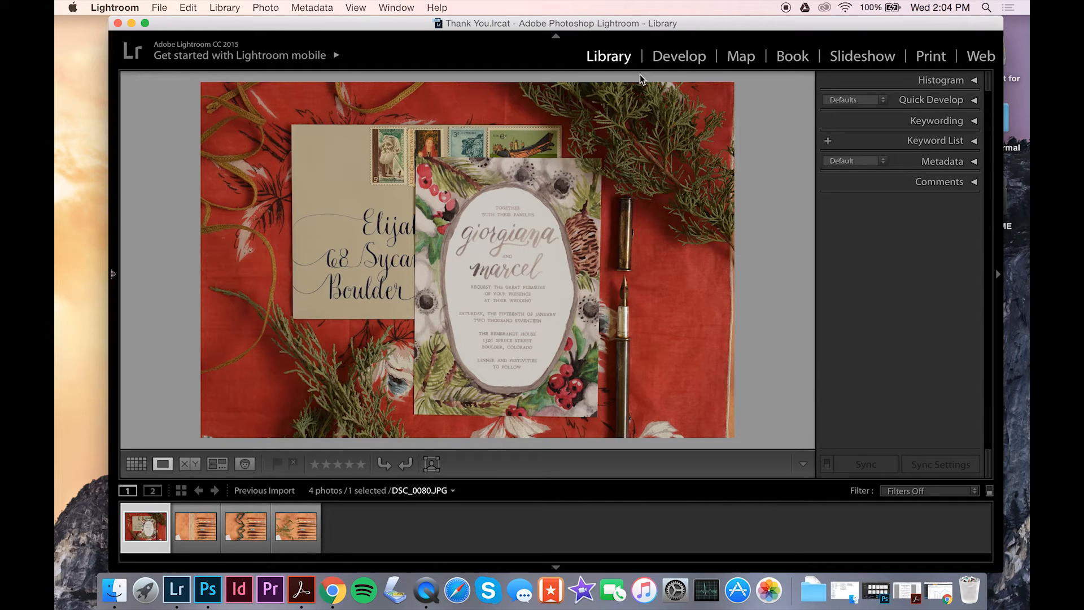
{"action": "left_click", "coordinate": [679, 57]}
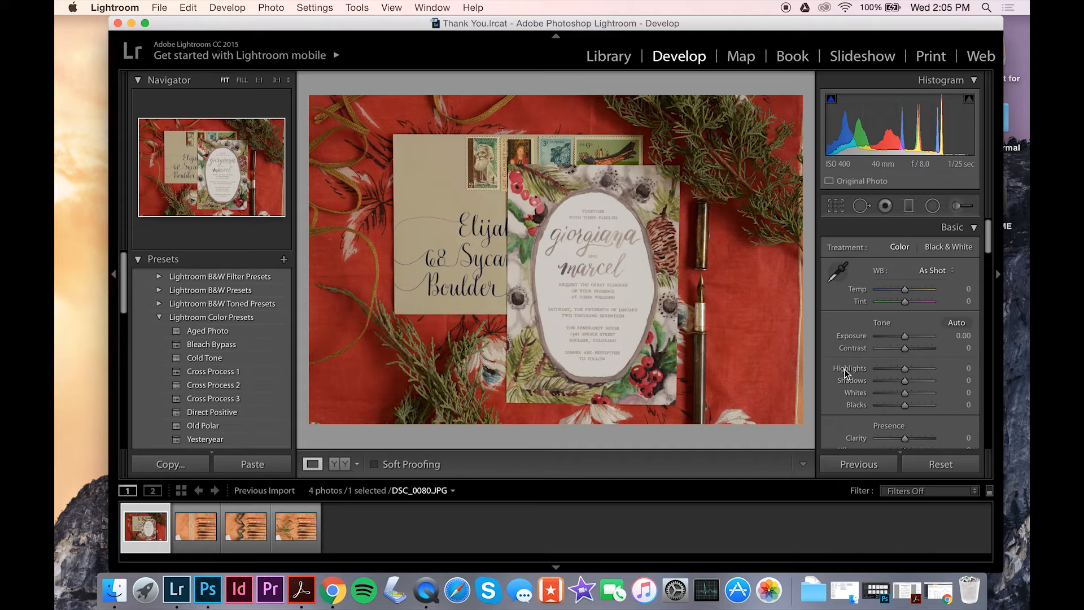
{"action": "scroll", "coordinate": [846, 342], "scroll_direction": "down", "scroll_amount": 10}
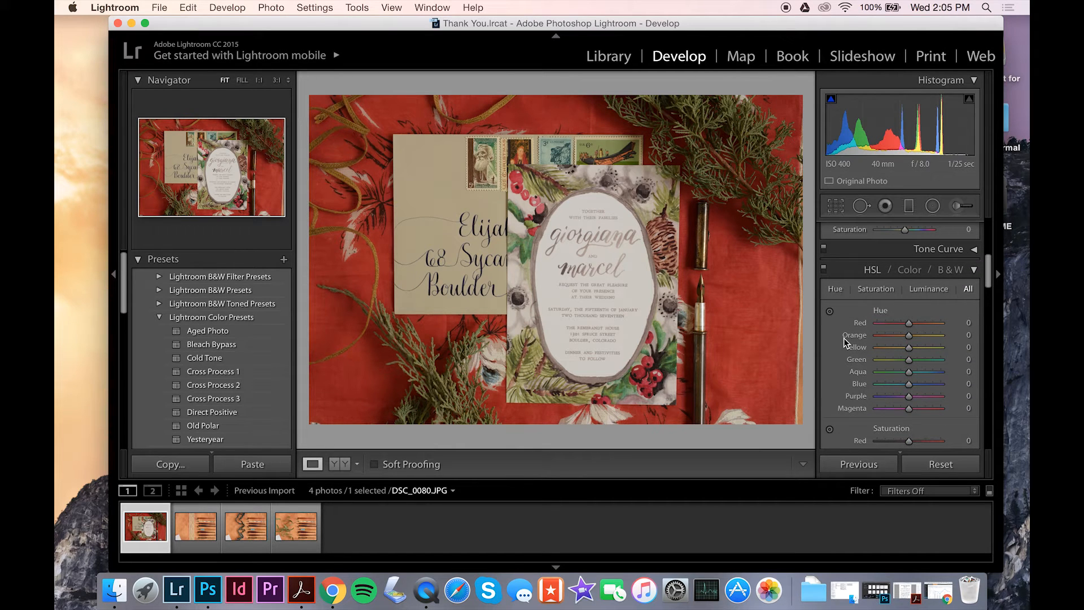
{"action": "scroll", "coordinate": [843, 338], "scroll_direction": "down", "scroll_amount": 10}
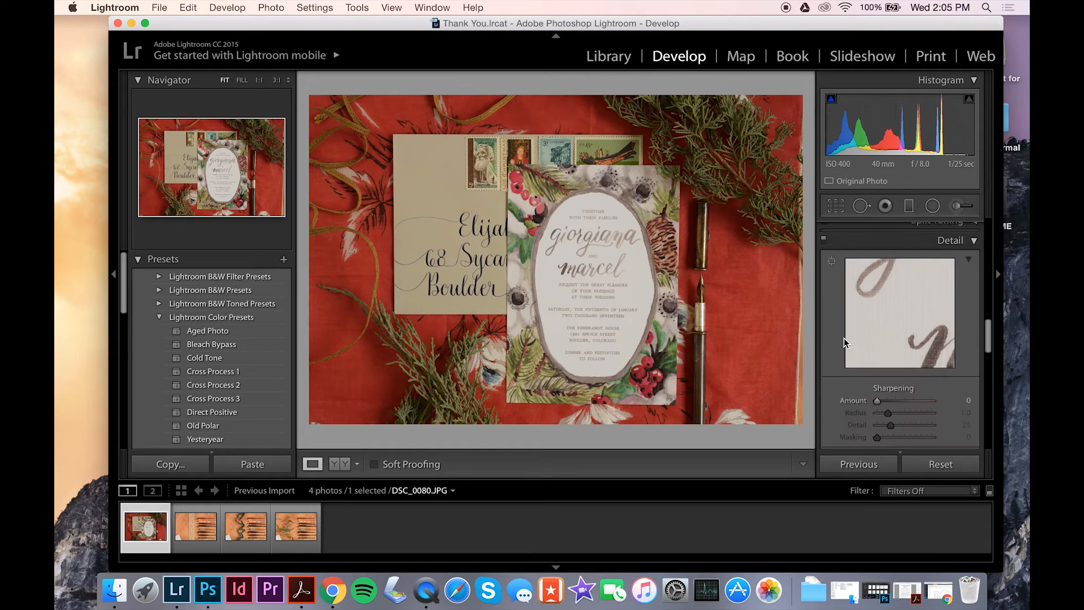
{"action": "scroll", "coordinate": [845, 342], "scroll_direction": "down", "scroll_amount": 8}
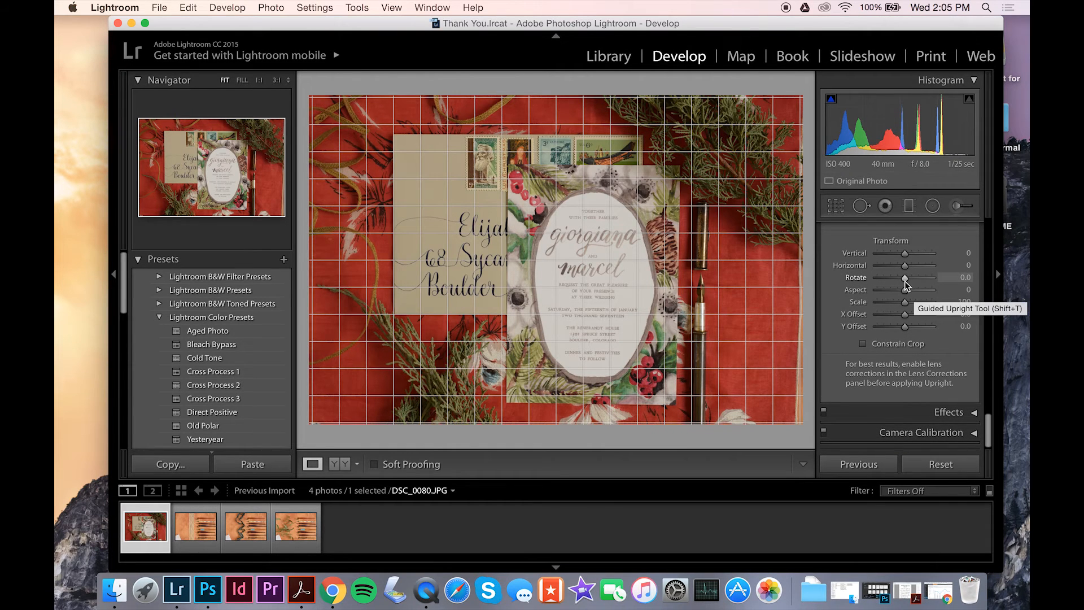
{"action": "left_click_drag", "start_coordinate": [905, 281], "coordinate": [903, 278]}
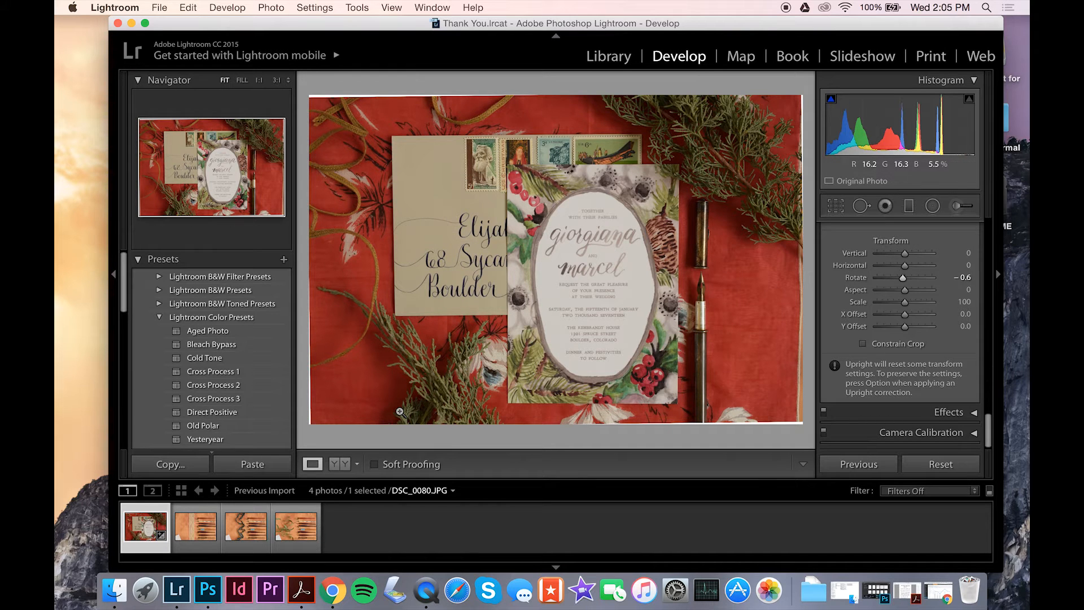
Compare pen photos DSC_0082.JPG, DSC_0083.JPG and DSC_0084.JPG, and delete DSC_0083.JPG and DSC_0082.JPG from disk
{"action": "left_click", "coordinate": [191, 539]}
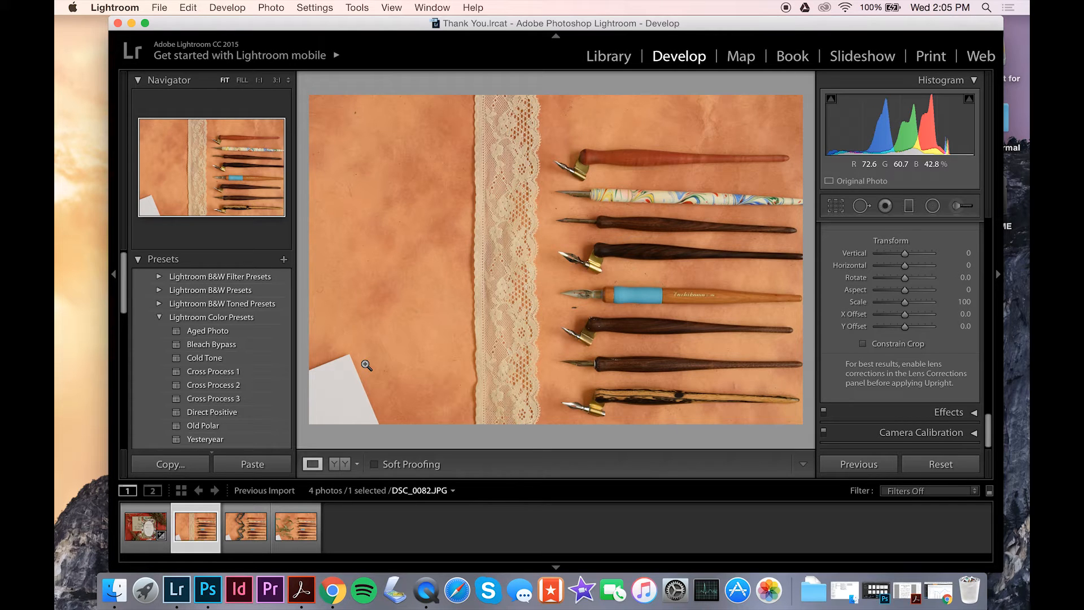
{"action": "key", "text": "Right"}
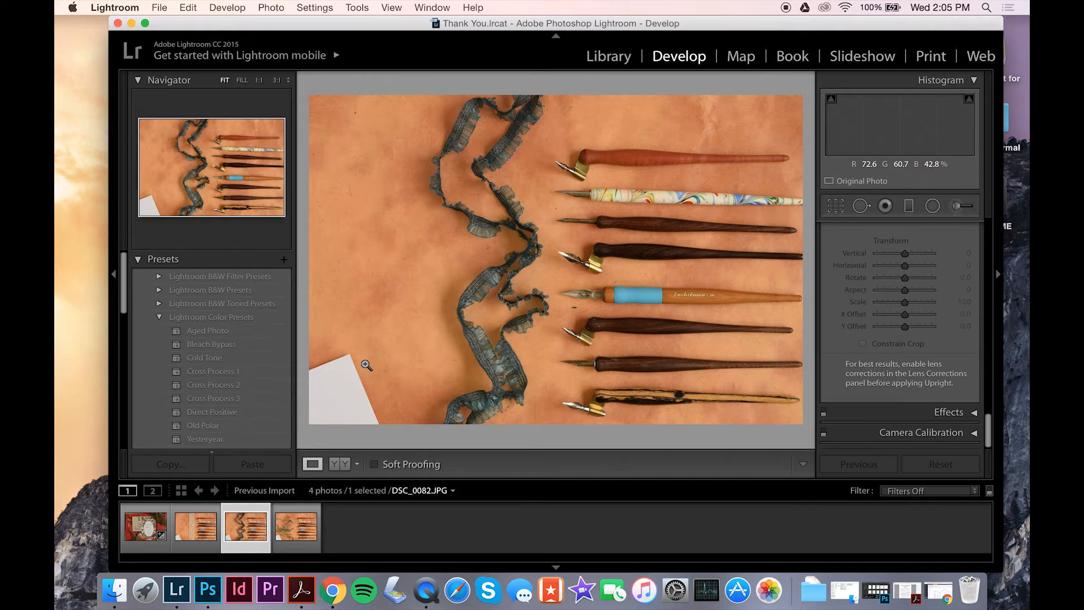
{"action": "key", "text": "Right"}
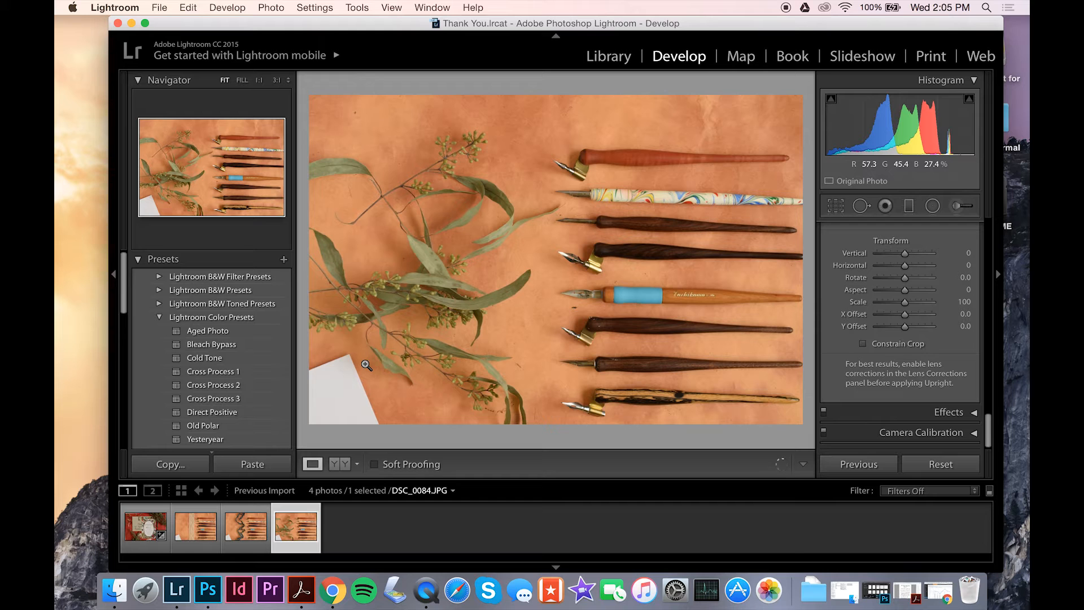
{"action": "key", "text": "Left"}
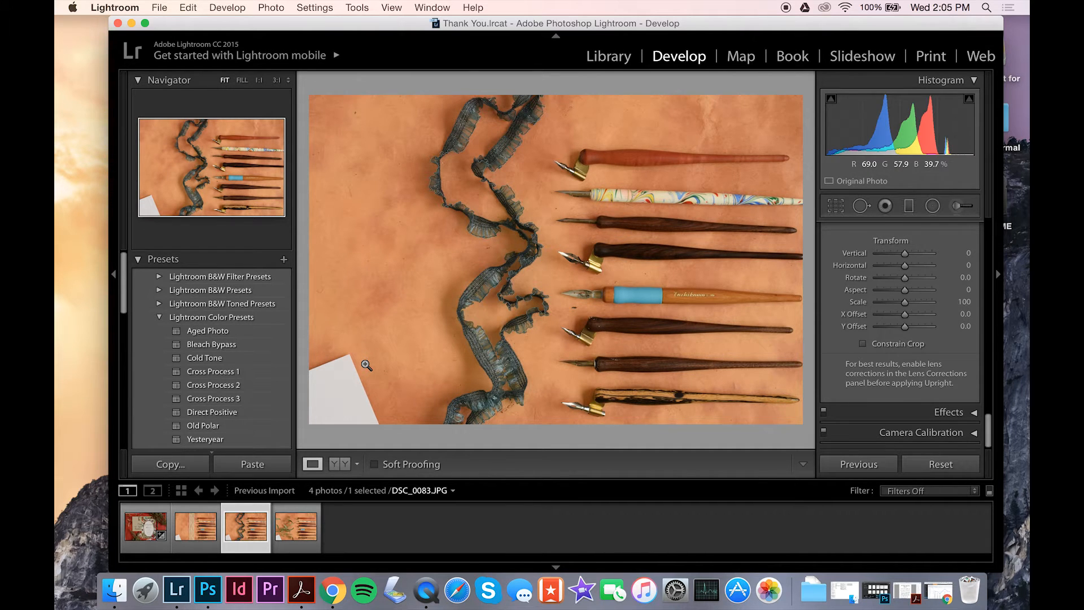
{"action": "key", "text": "Left"}
{"action": "key", "text": "Right"}
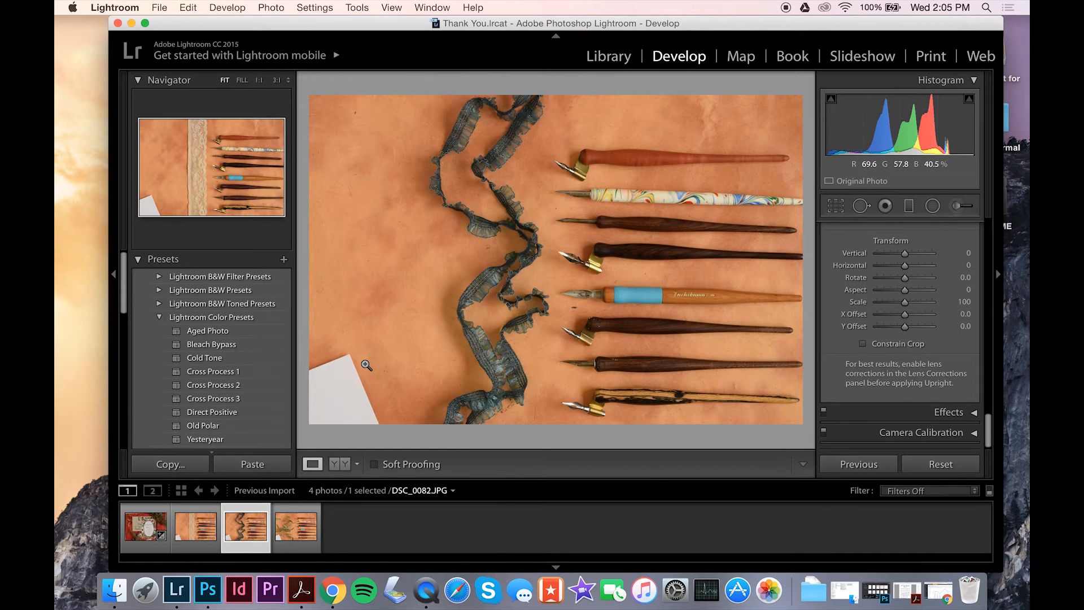
{"action": "key", "text": "Right"}
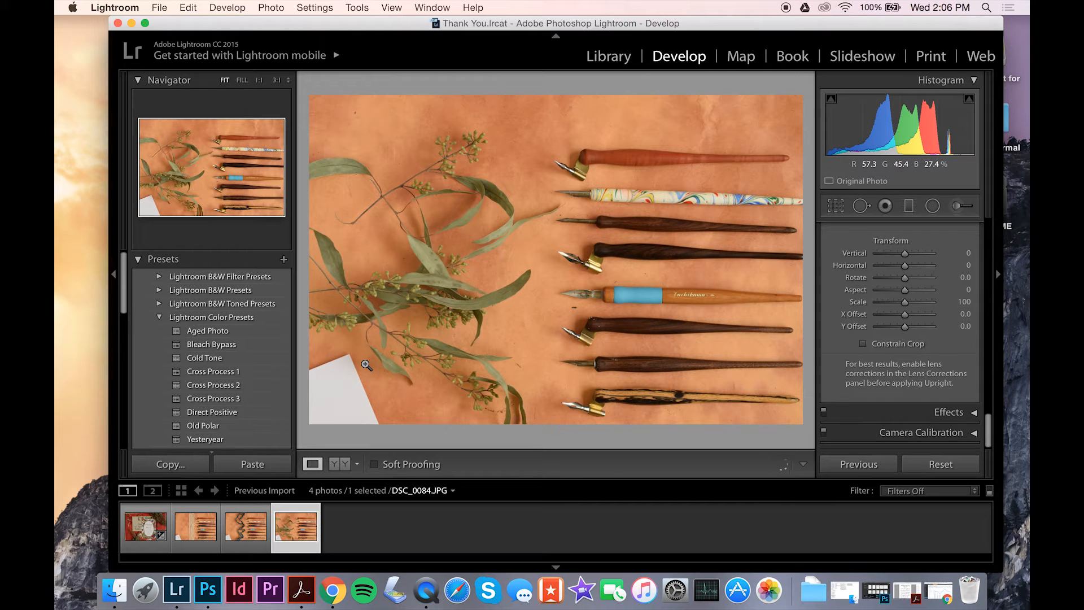
{"action": "key", "text": "Left"}
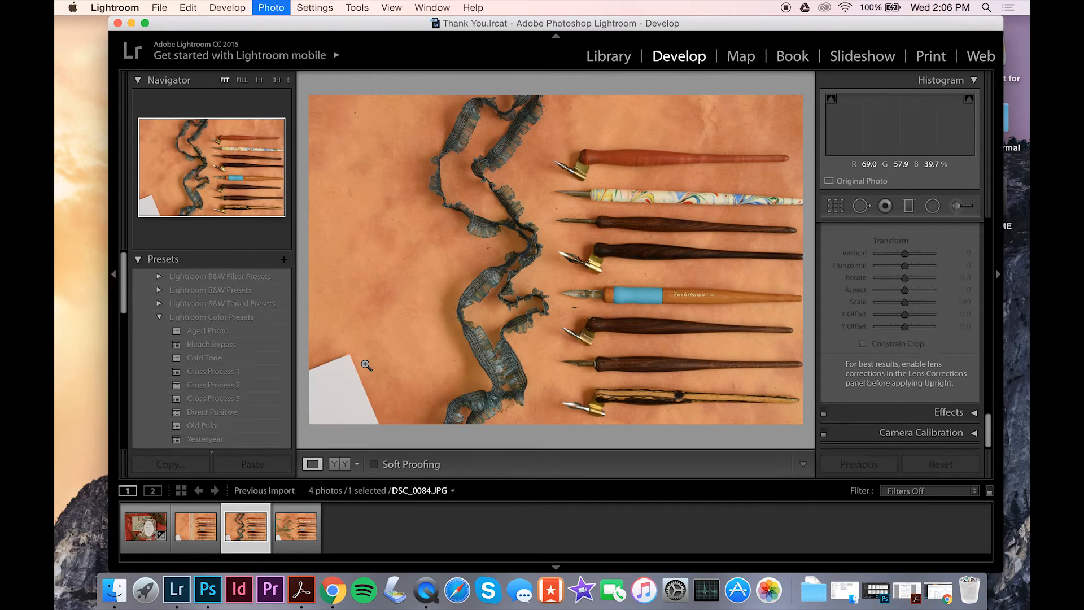
{"action": "key", "text": "Delete"}
{"action": "left_click", "coordinate": [522, 215]}
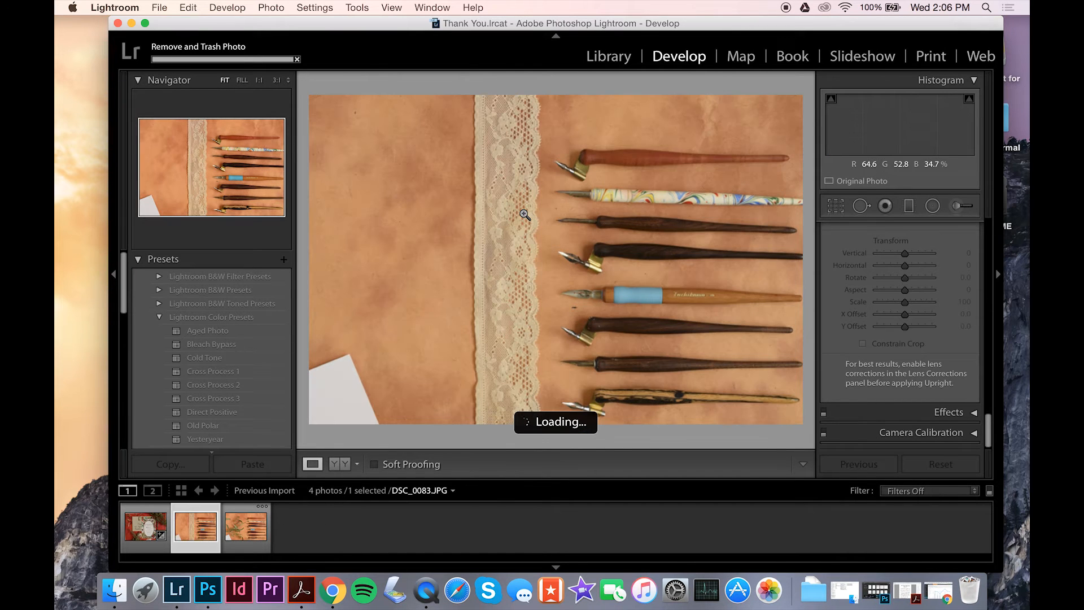
{"action": "key", "text": "Delete"}
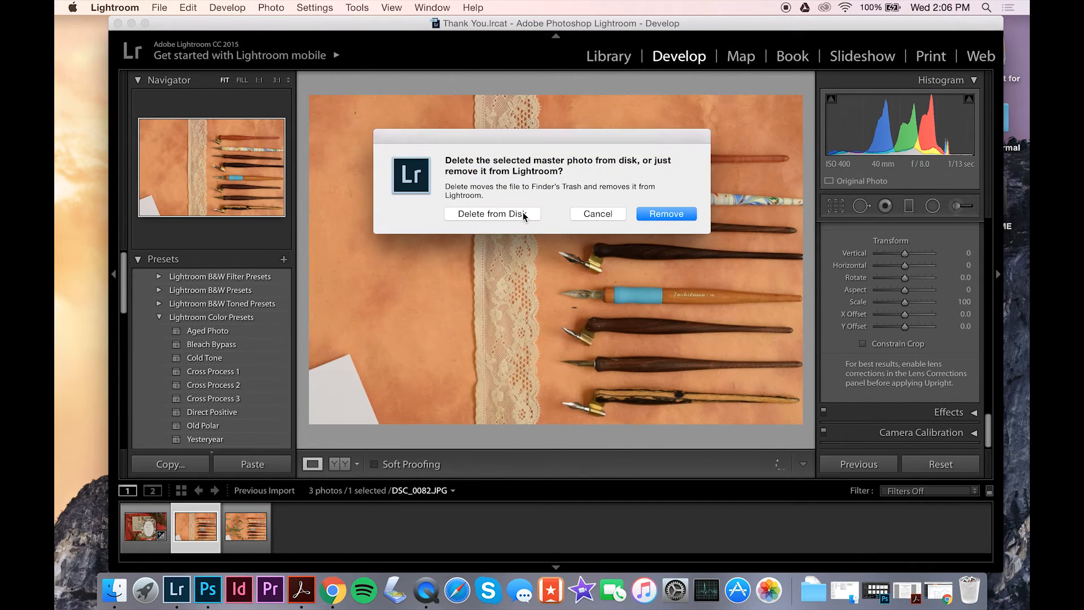
{"action": "left_click", "coordinate": [524, 214]}
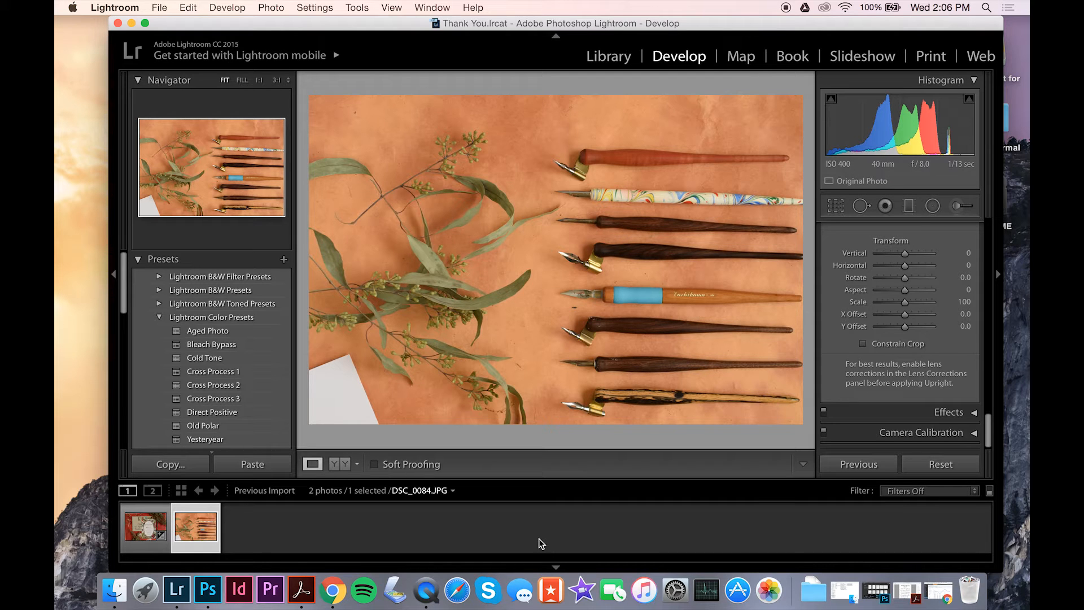
Select both remaining photos, DSC_0080.JPG and DSC_0084.JPG, and open the export settings for them
{"action": "left_click", "coordinate": [139, 533]}
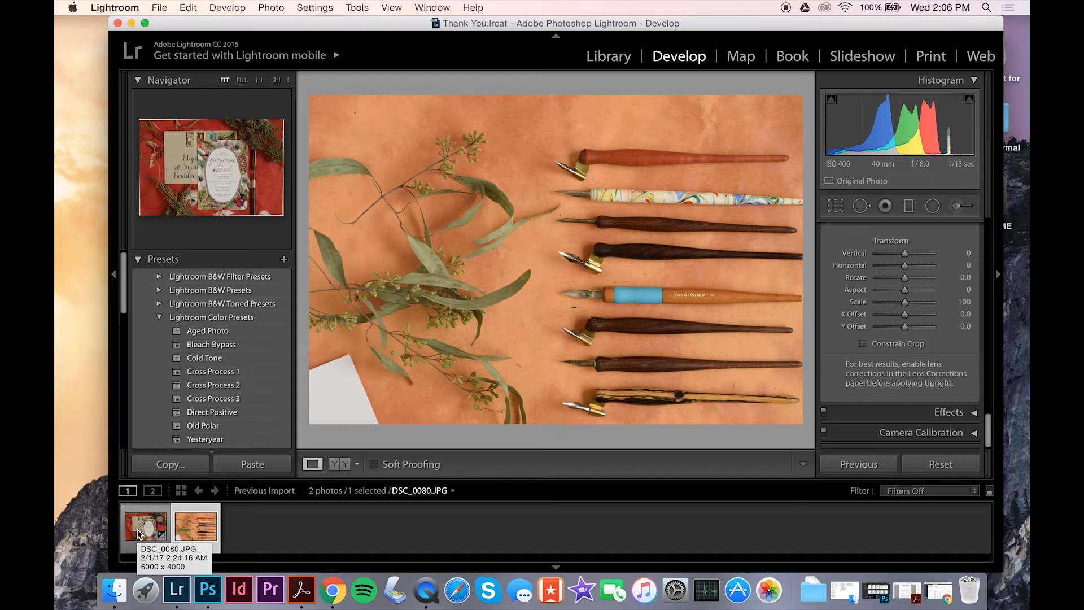
{"action": "left_click", "coordinate": [138, 534]}
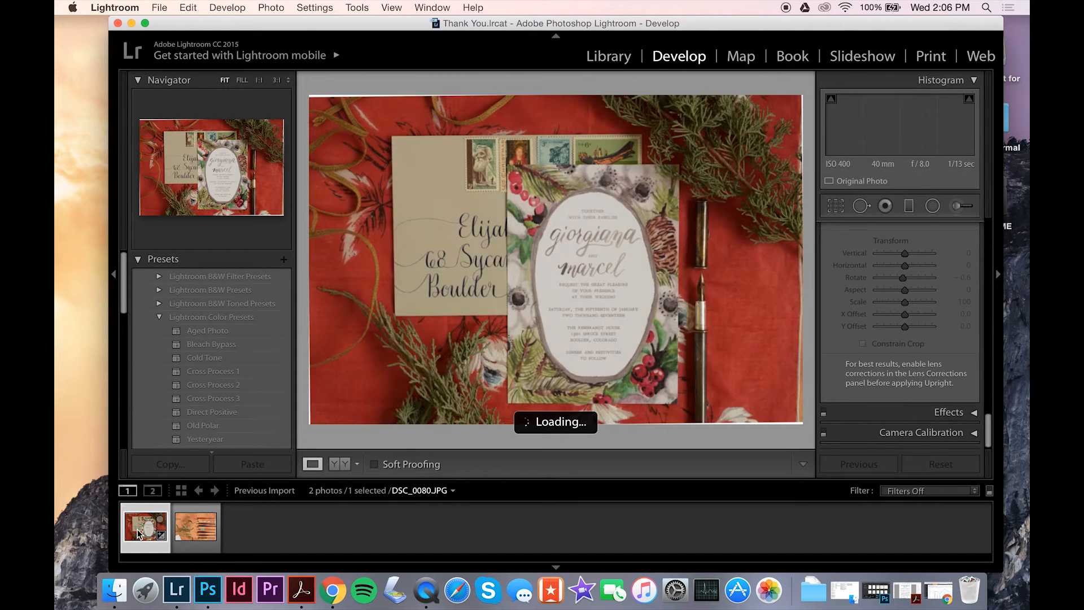
{"action": "key", "text": "Right"}
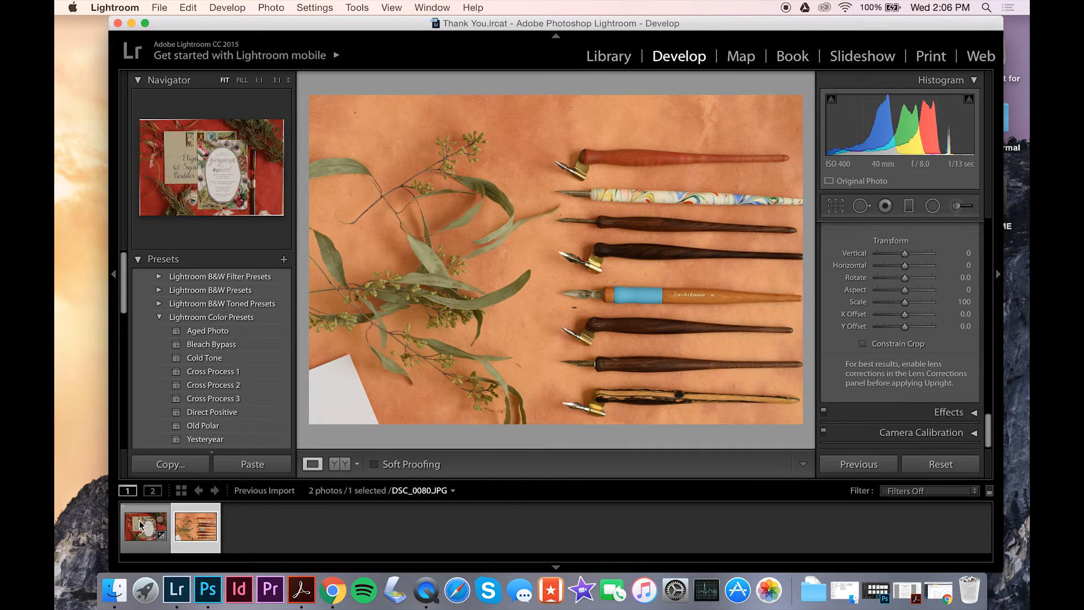
{"action": "key", "text": "shift"}
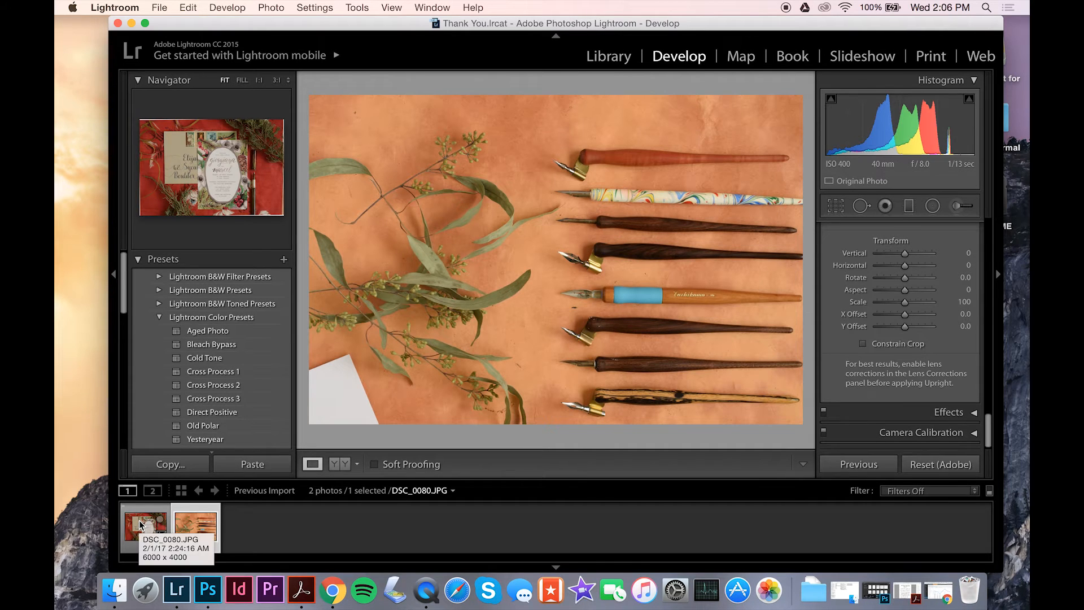
{"action": "left_click", "coordinate": [140, 525], "text": "shift"}
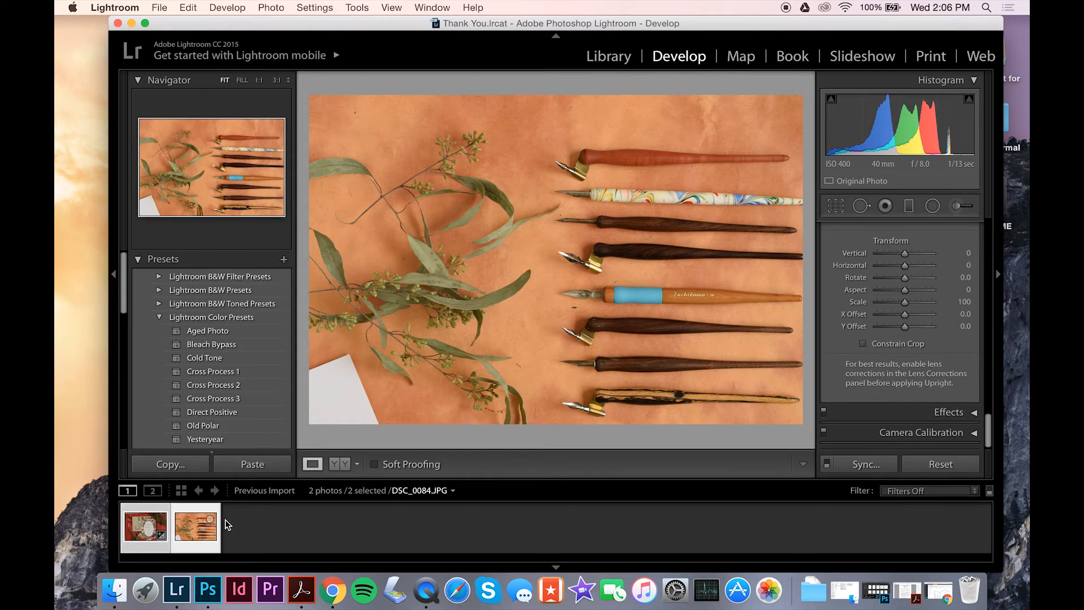
{"action": "left_click", "coordinate": [163, 7]}
{"action": "left_click", "coordinate": [164, 172]}
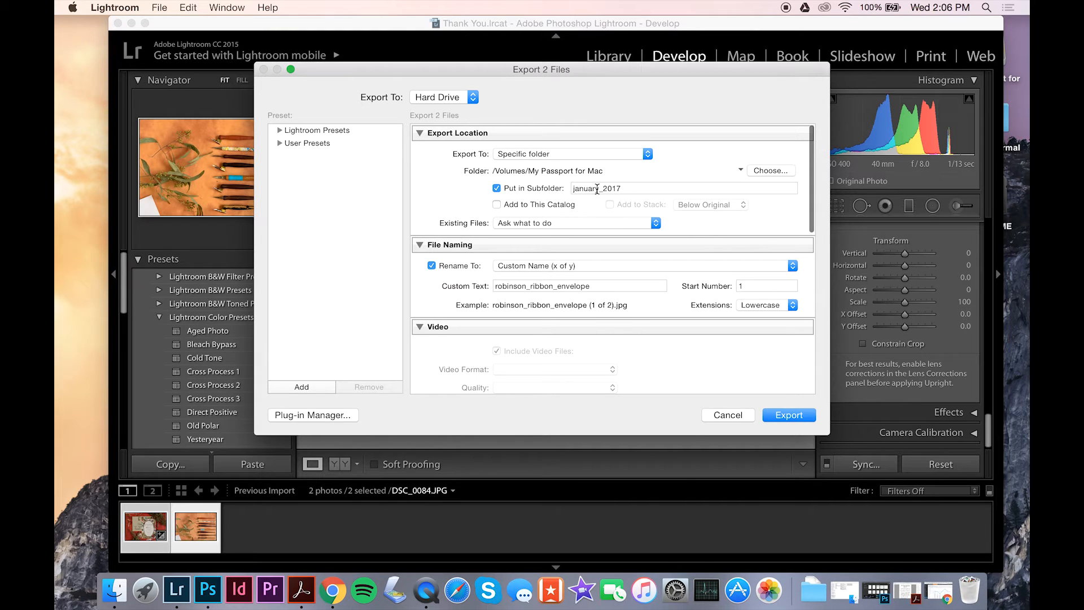
Rename the export subfolder to february_2017
{"action": "double_click", "coordinate": [596, 188]}
{"action": "left_click", "coordinate": [599, 187]}
{"action": "left_click_drag", "start_coordinate": [598, 188], "coordinate": [564, 186]}
{"action": "type", "text": "february"}
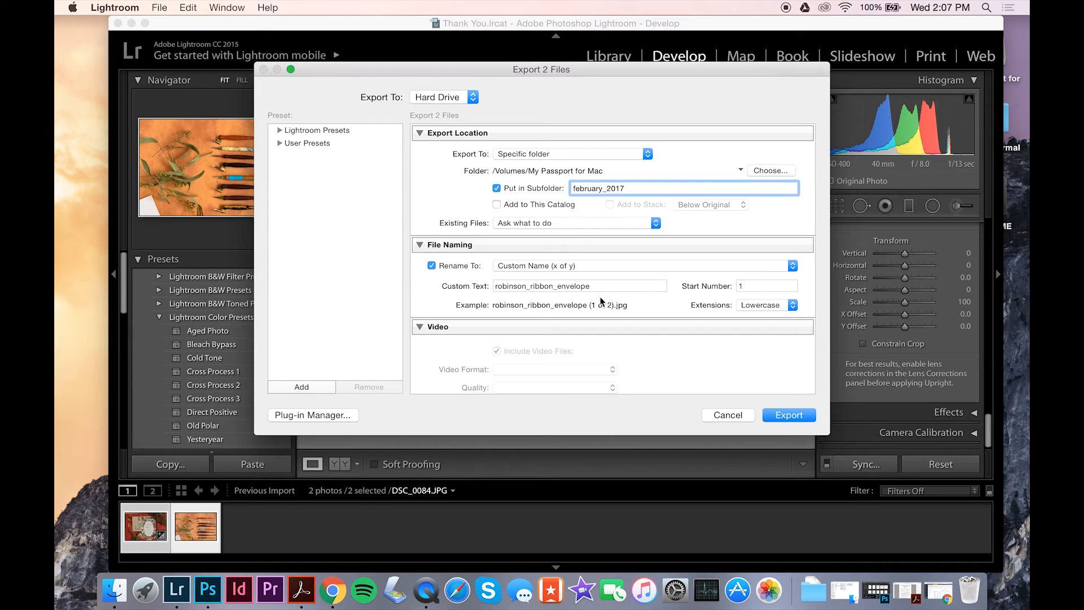
Set the exported files' custom name to the owner's first name followed by _photos_february_1, and export both photos
{"action": "double_click", "coordinate": [600, 288]}
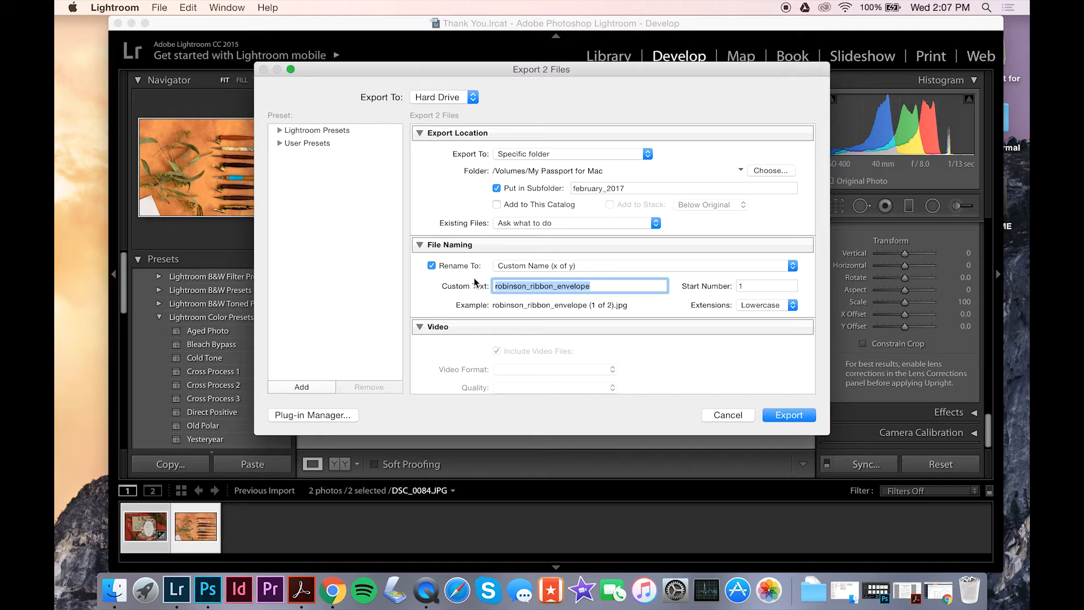
{"action": "key", "text": "BackSpace"}
{"action": "type", "text": "lindse"}
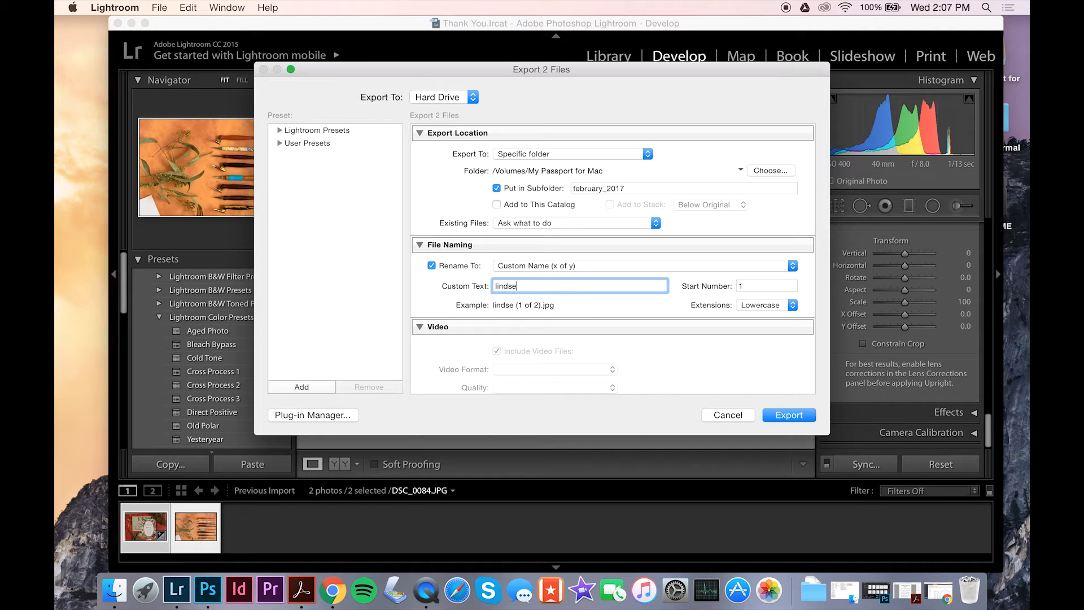
{"action": "type", "text": "y_photos_feb"}
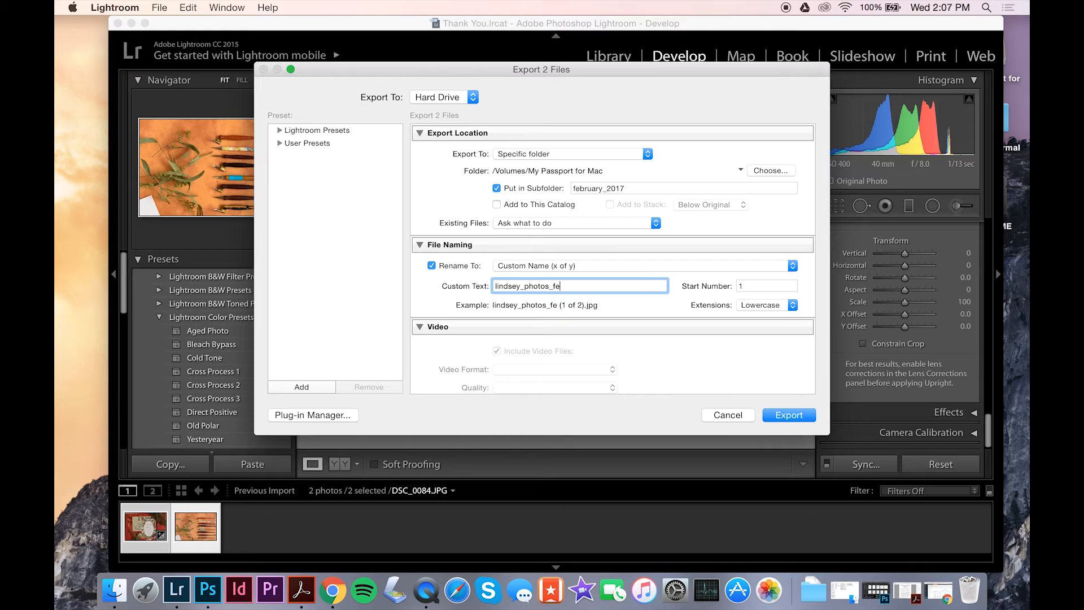
{"action": "type", "text": "ruary_1"}
{"action": "left_click", "coordinate": [798, 418]}
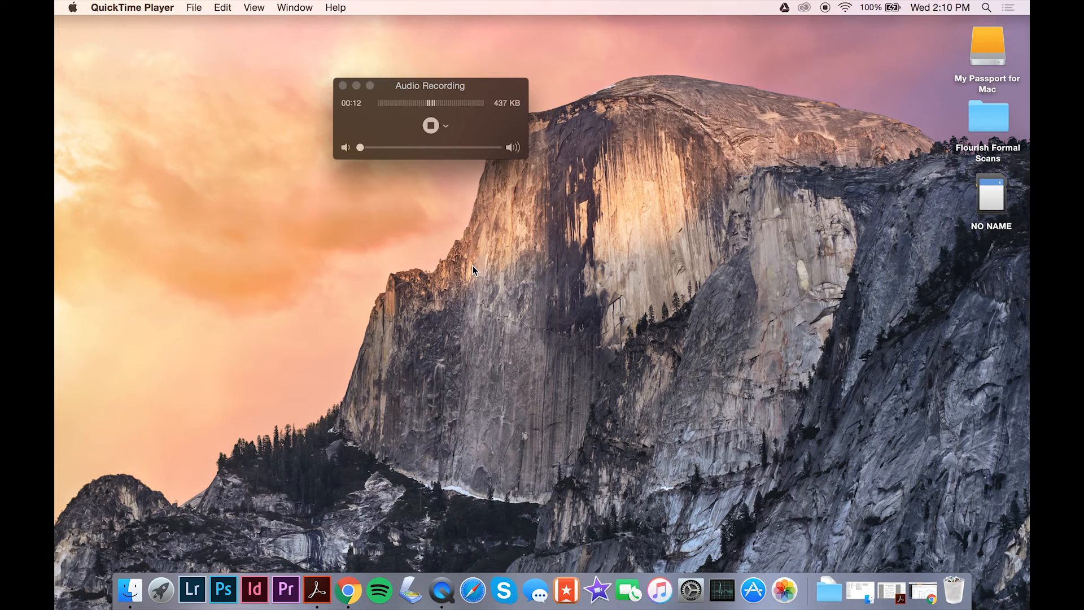
Switch to Photoshop and open both exported JPG photos from the february_2017 folder
{"action": "left_click", "coordinate": [226, 593]}
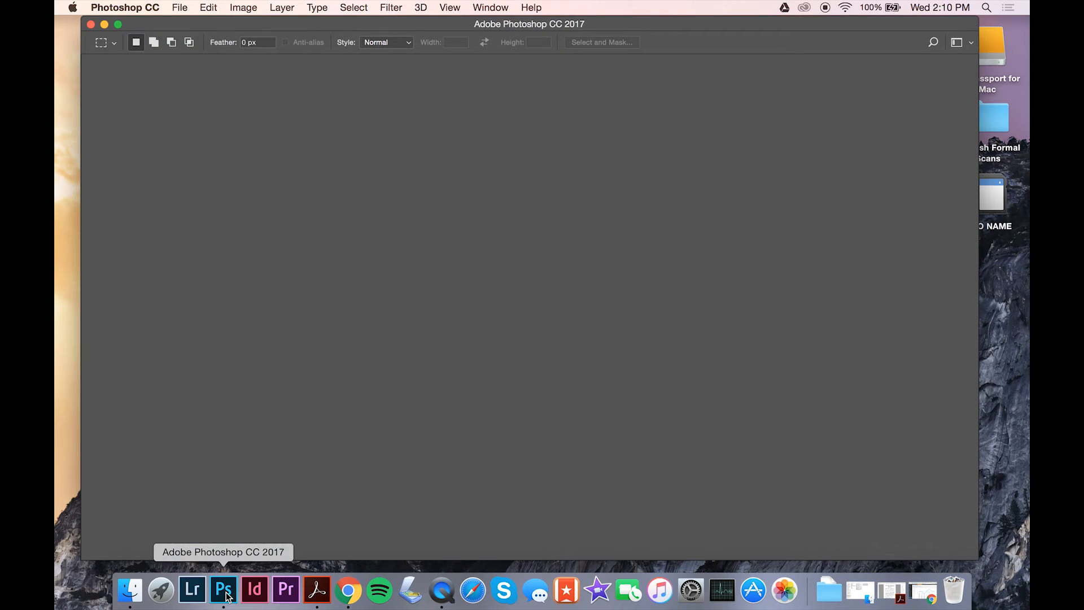
{"action": "left_click", "coordinate": [180, 8]}
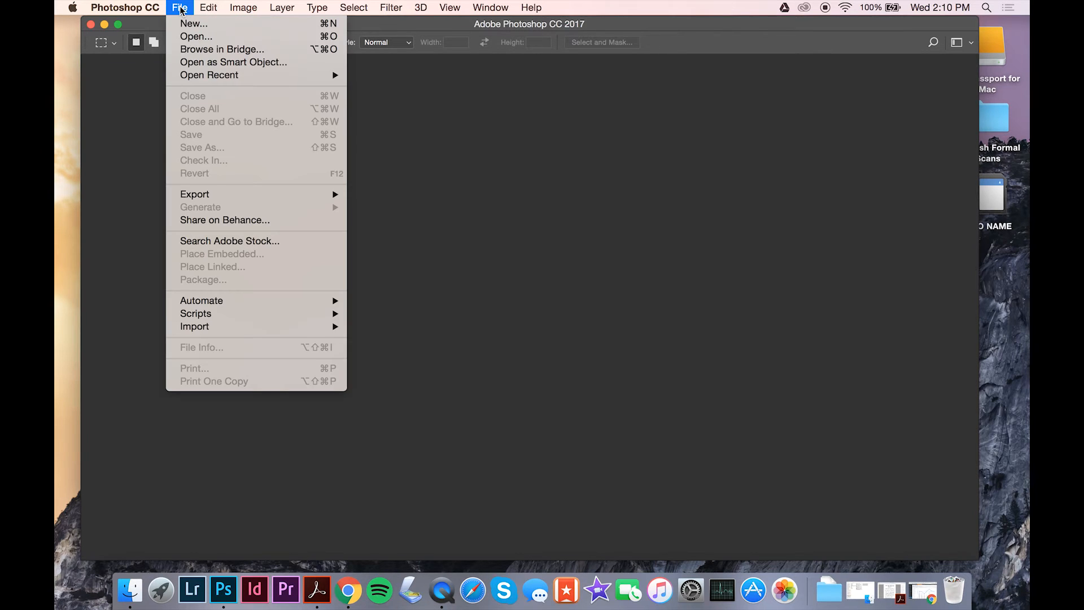
{"action": "left_click", "coordinate": [192, 36]}
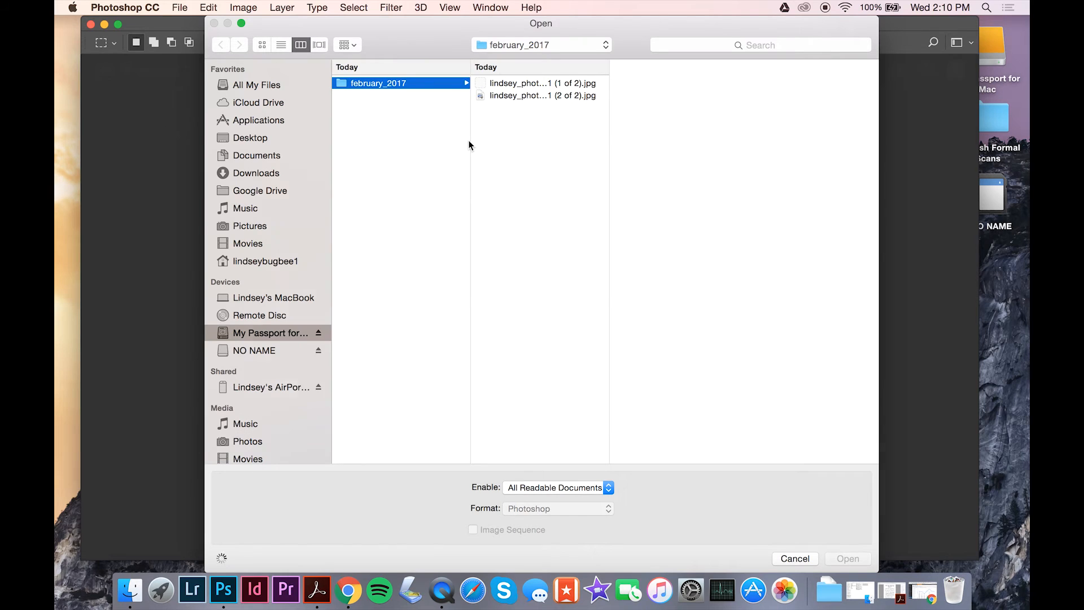
{"action": "left_click", "coordinate": [516, 85]}
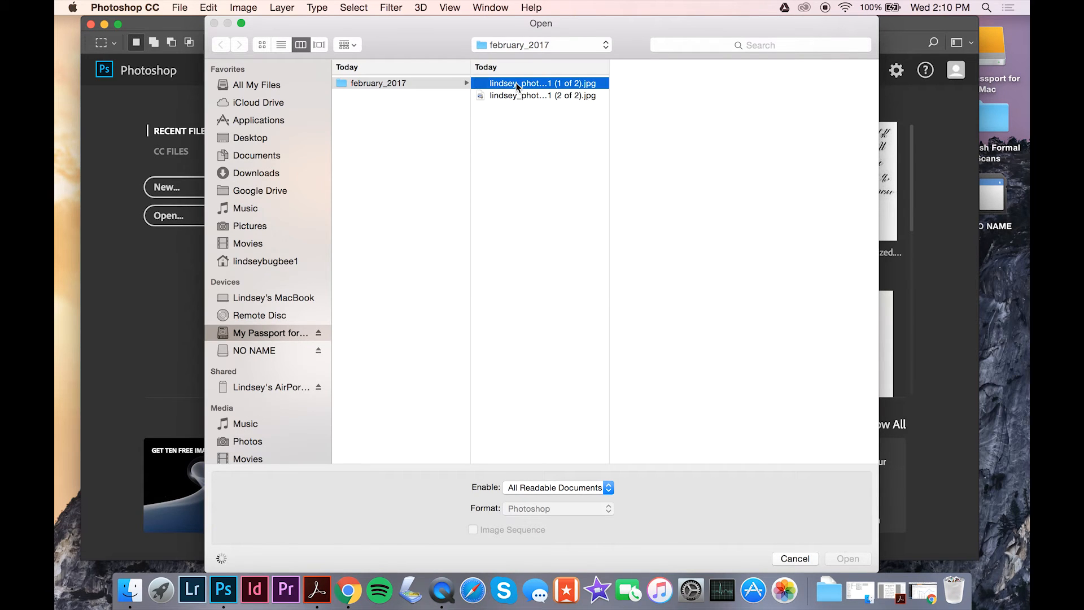
{"action": "left_click", "coordinate": [506, 95], "text": "shift"}
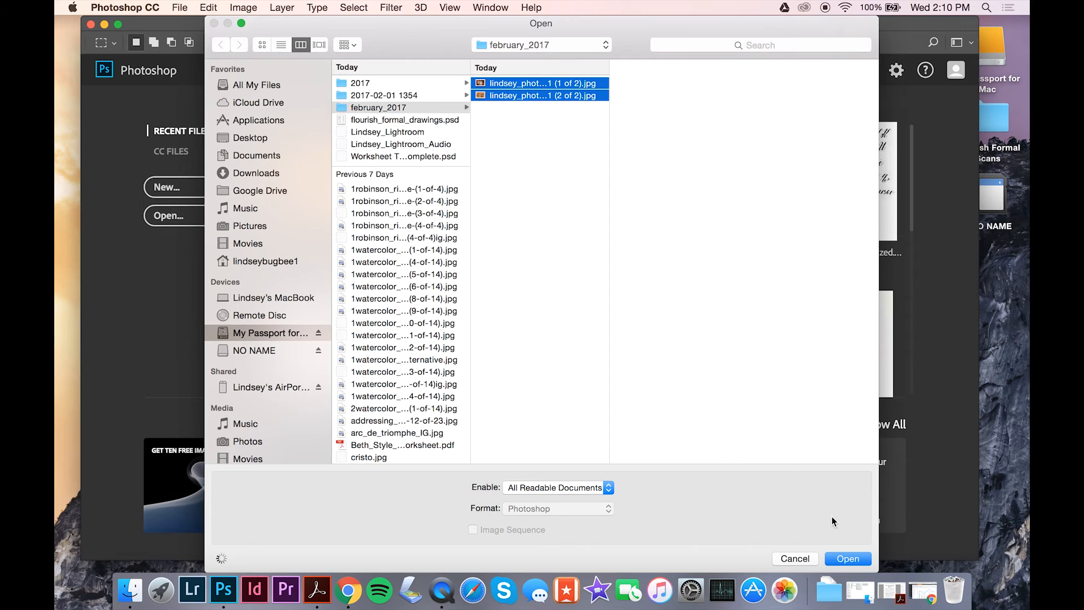
{"action": "left_click", "coordinate": [843, 559]}
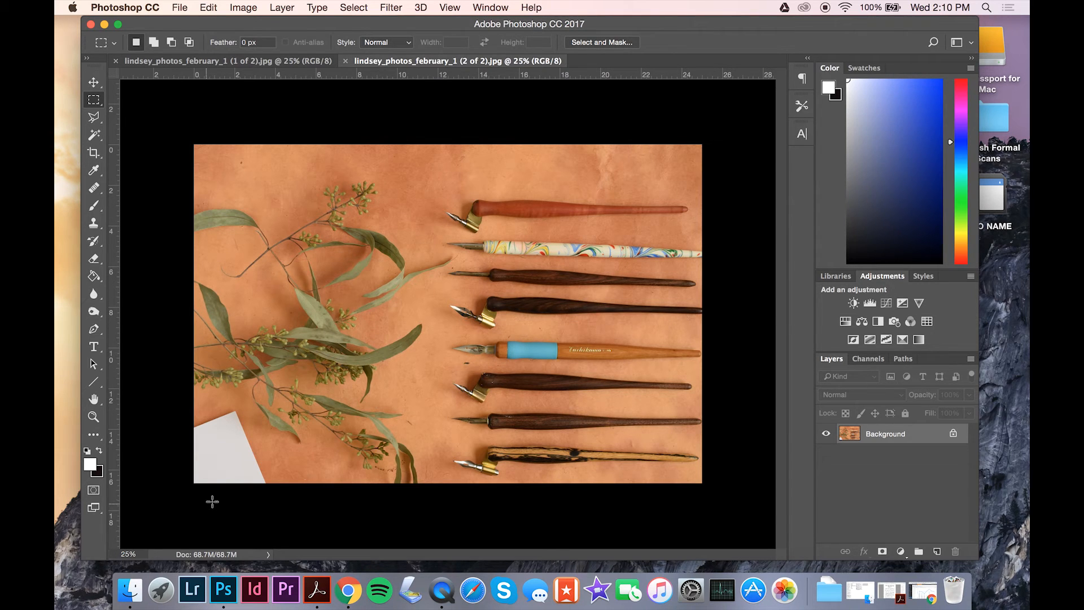
Add a Curves adjustment layer to the pen photo, sample the white paper as white point, and compare before and after
{"action": "left_click", "coordinate": [886, 303]}
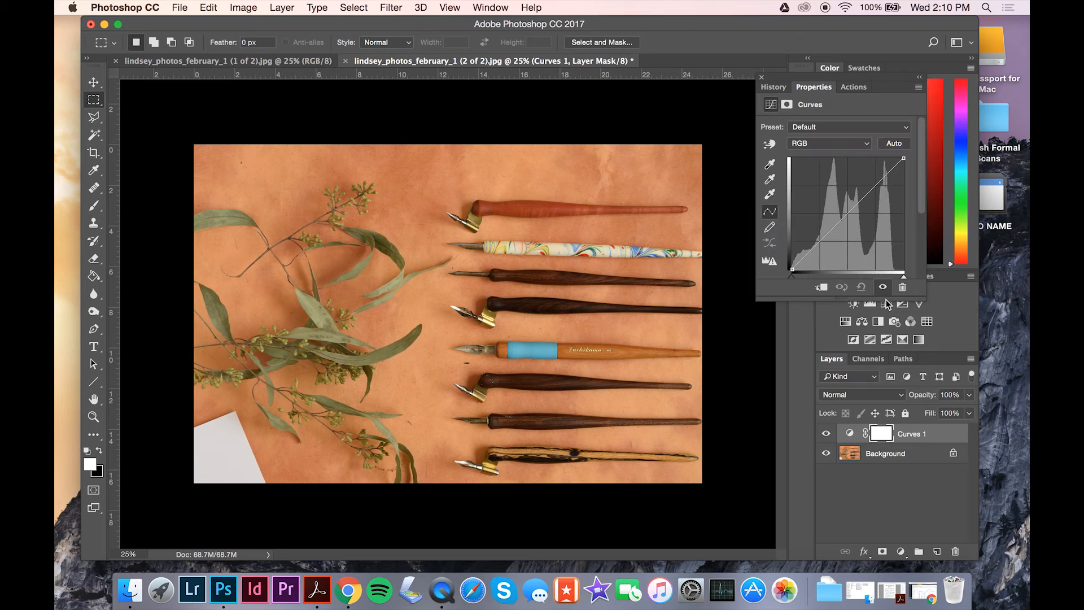
{"action": "left_click", "coordinate": [771, 195]}
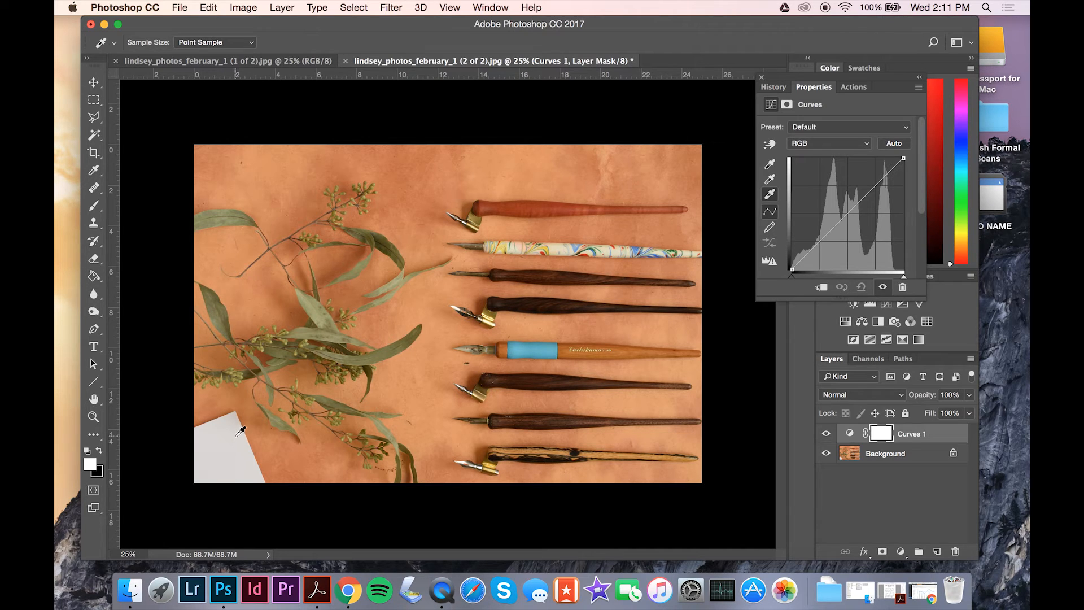
{"action": "left_click", "coordinate": [240, 431]}
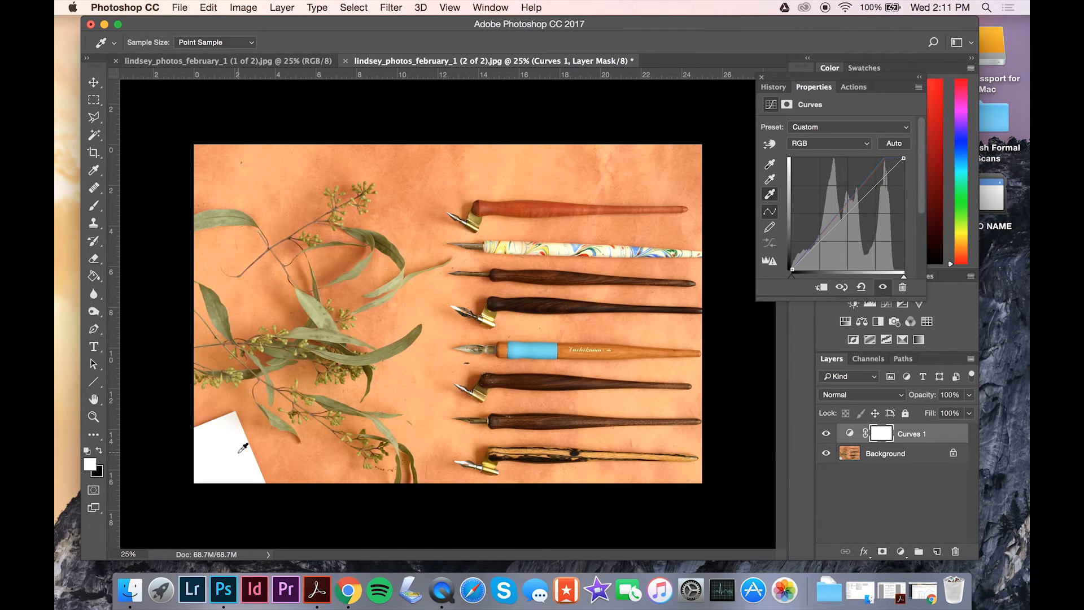
{"action": "left_click", "coordinate": [825, 434]}
{"action": "left_click", "coordinate": [825, 435]}
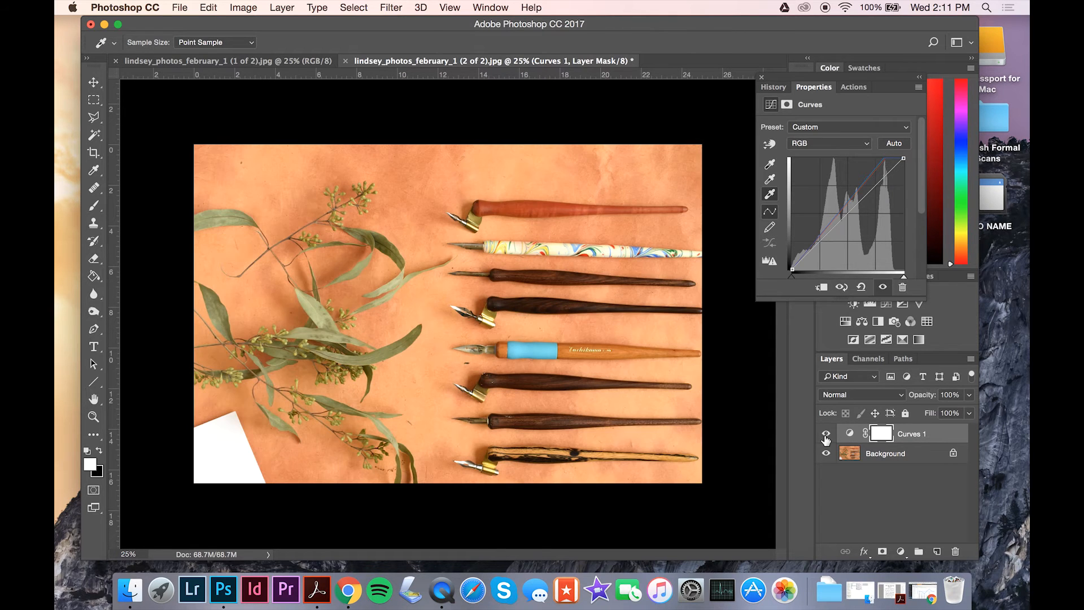
{"action": "left_click", "coordinate": [825, 434]}
{"action": "left_click", "coordinate": [825, 435]}
Crop the pen photo inward from its left, right and top edges to about 20 by 15 inches, removing most of the white paper
{"action": "key", "text": "c"}
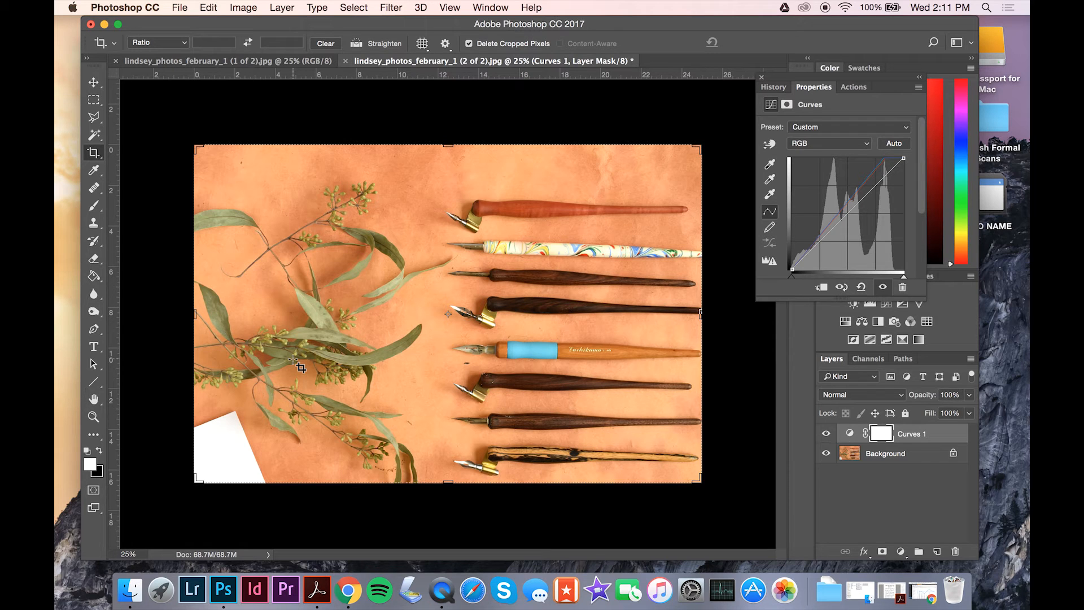
{"action": "left_click_drag", "start_coordinate": [192, 316], "coordinate": [228, 317]}
{"action": "left_click_drag", "start_coordinate": [666, 317], "coordinate": [634, 319]}
{"action": "left_click_drag", "start_coordinate": [445, 145], "coordinate": [449, 165]}
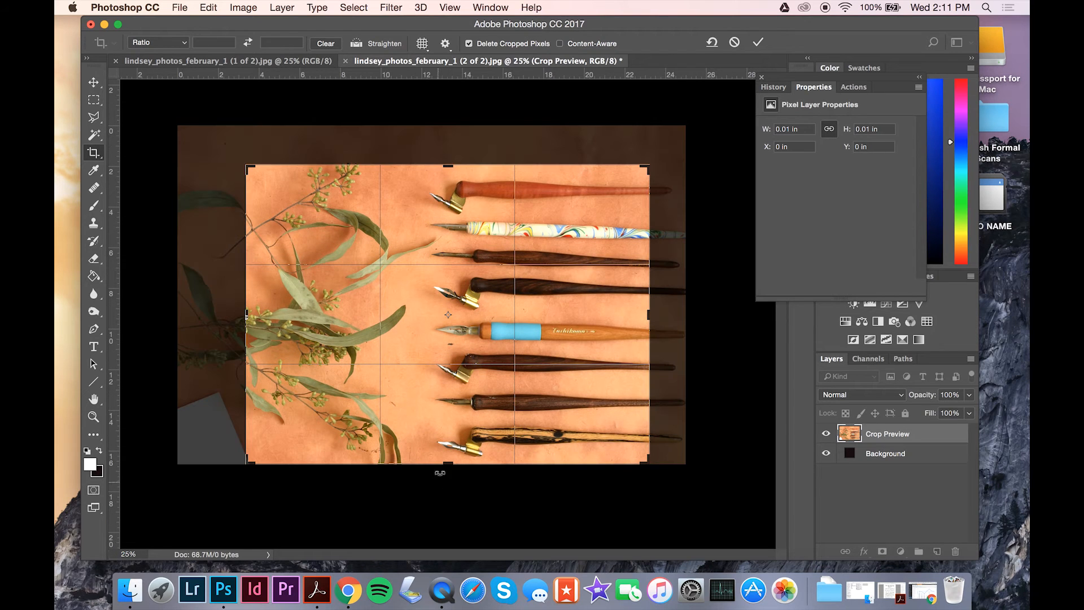
{"action": "key", "text": "Return"}
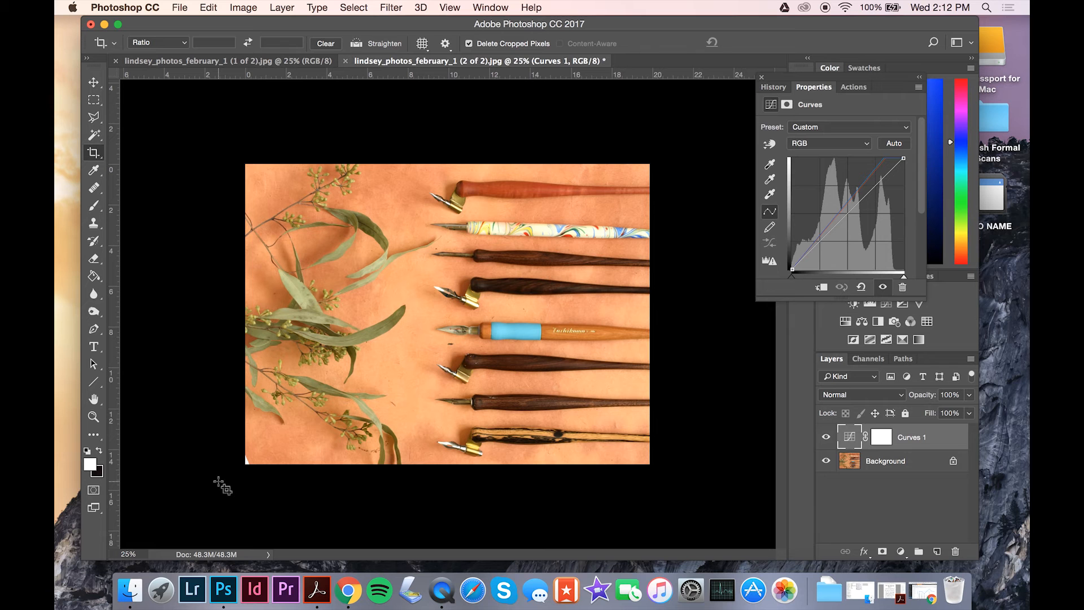
{"action": "key", "text": "super+equal"}
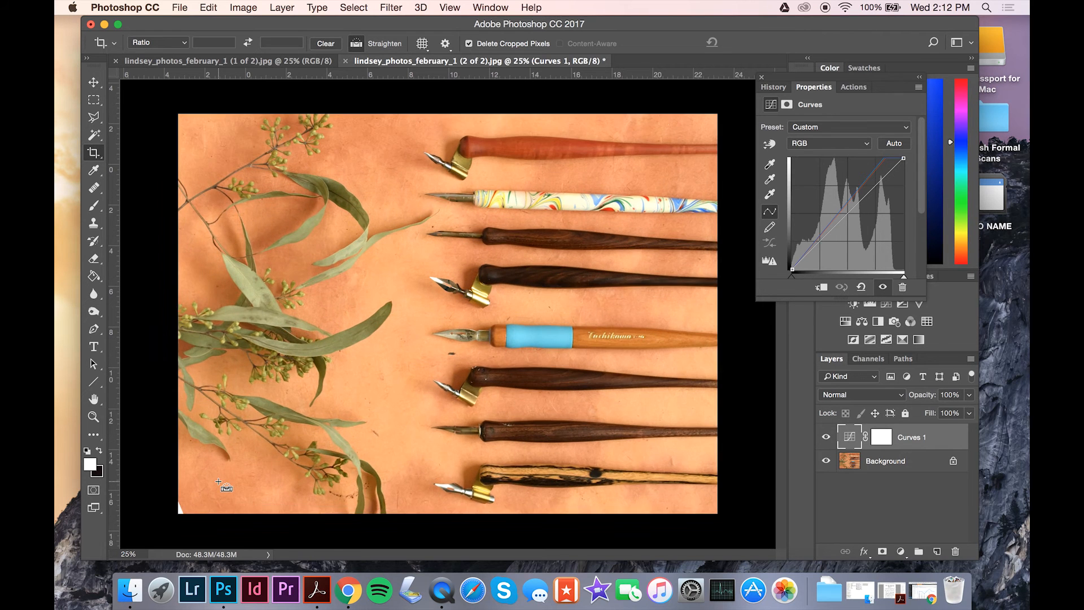
On the Background layer, clone nearby orange backdrop over the white sliver in the pen photo's lower-left corner, using a 102 px Clone Stamp brush
{"action": "scroll", "coordinate": [220, 484], "scroll_direction": "right", "scroll_amount": 3}
{"action": "scroll", "coordinate": [220, 485], "scroll_direction": "up", "scroll_amount": 2}
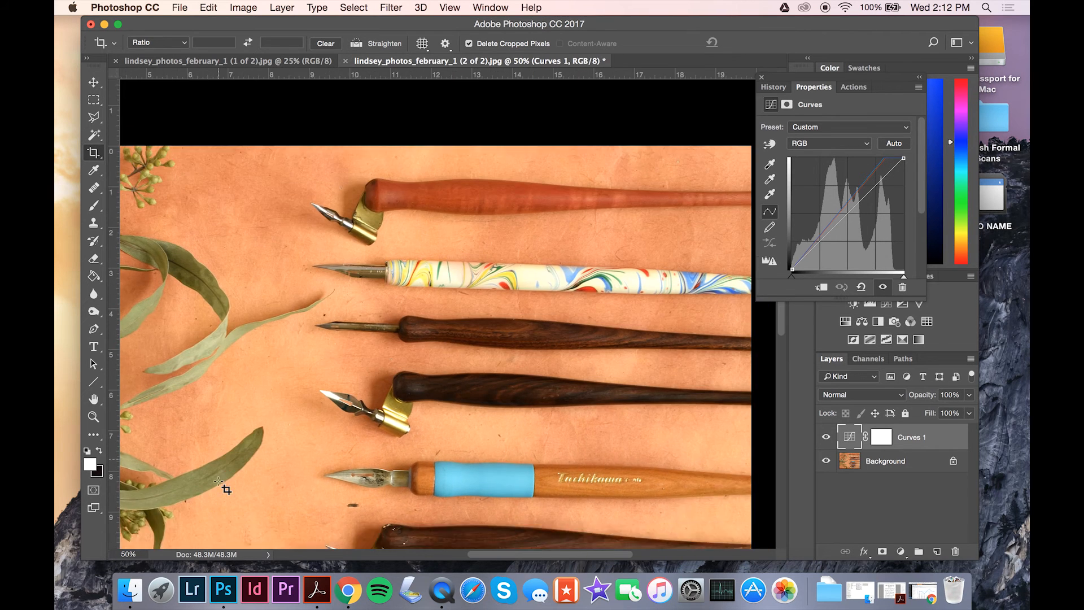
{"action": "scroll", "coordinate": [220, 484], "scroll_direction": "left", "scroll_amount": 15}
{"action": "scroll", "coordinate": [220, 484], "scroll_direction": "up", "scroll_amount": 3}
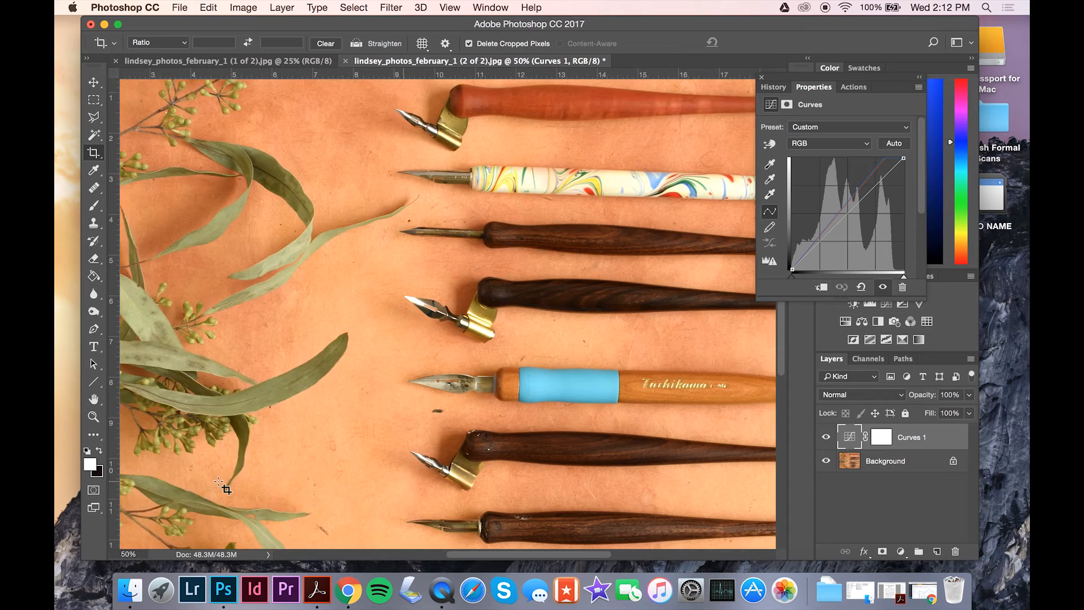
{"action": "scroll", "coordinate": [485, 472], "scroll_direction": "down", "scroll_amount": 7}
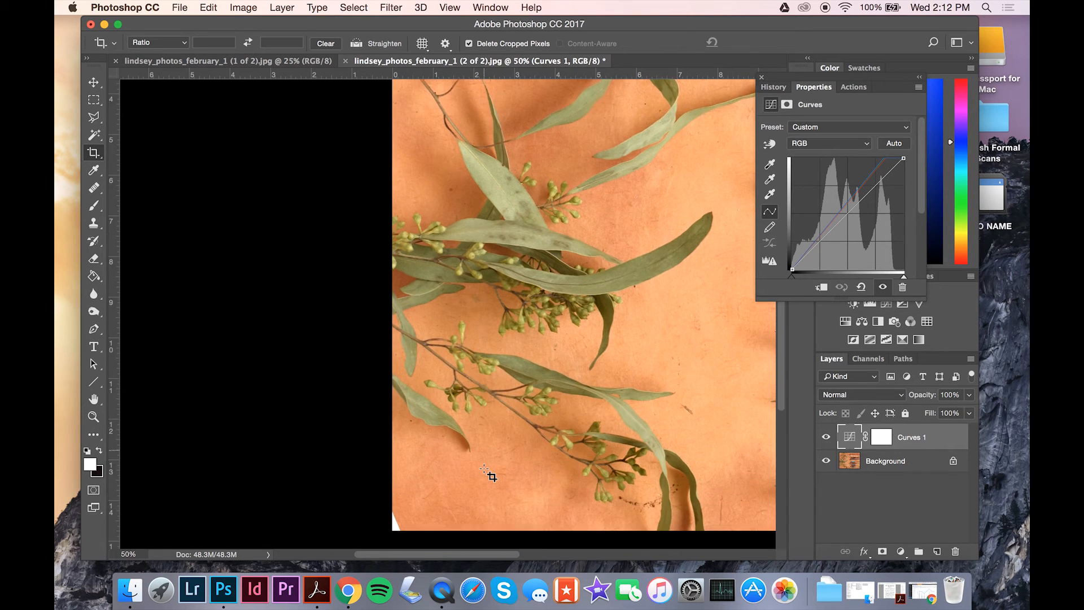
{"action": "left_click", "coordinate": [95, 226]}
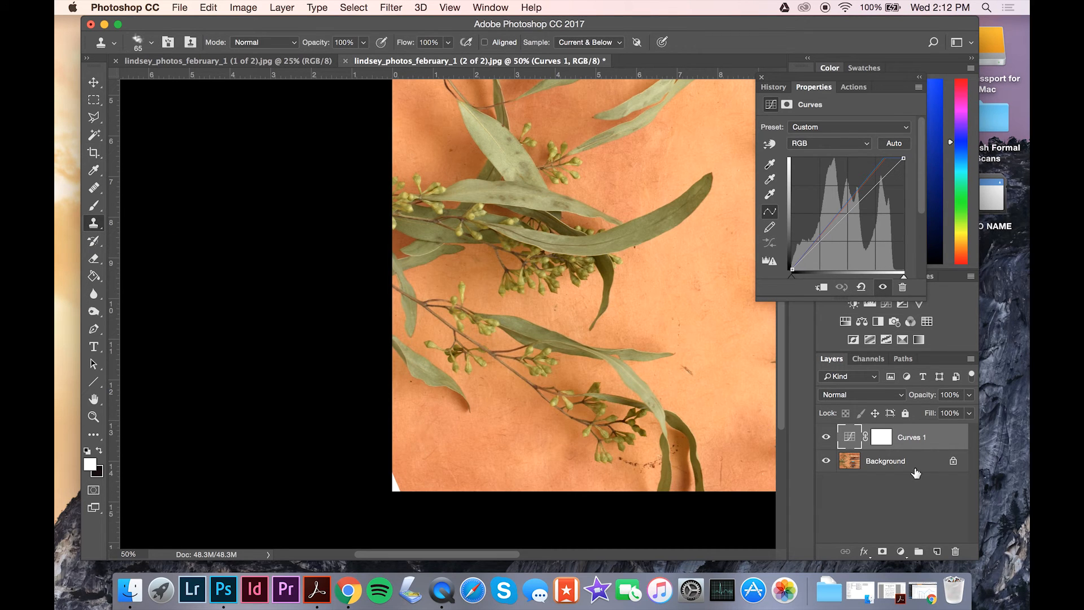
{"action": "left_click", "coordinate": [884, 458]}
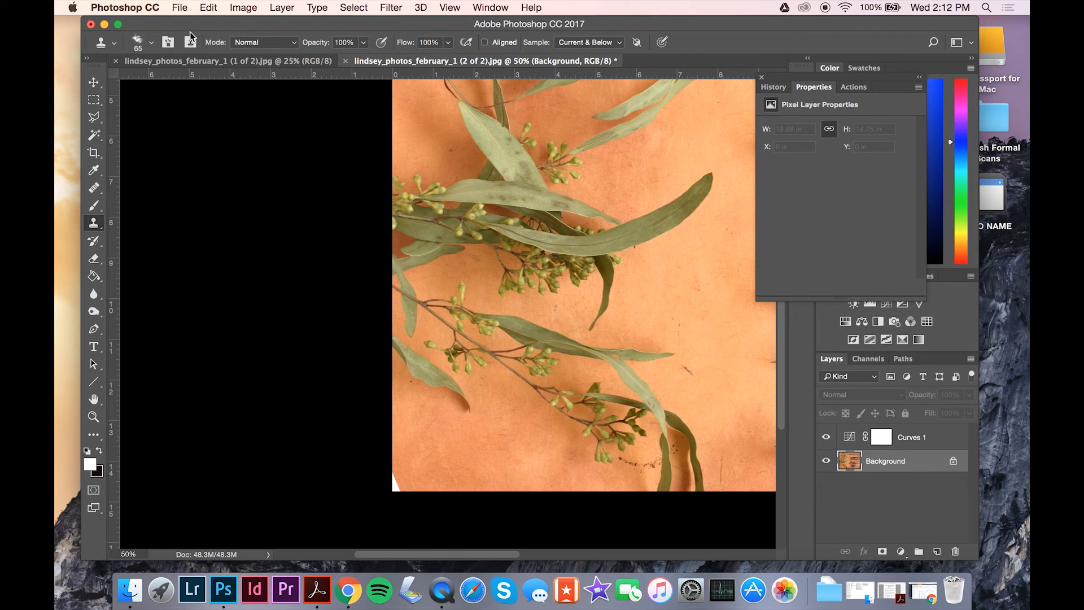
{"action": "left_click", "coordinate": [152, 43]}
{"action": "left_click", "coordinate": [200, 81]}
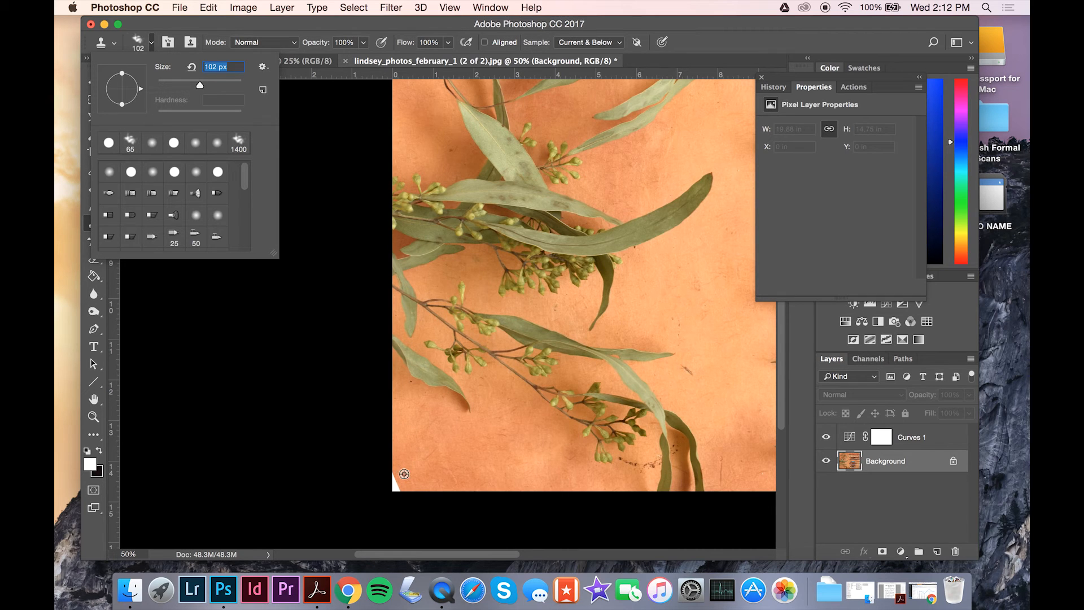
{"action": "left_click", "coordinate": [403, 474], "text": "alt"}
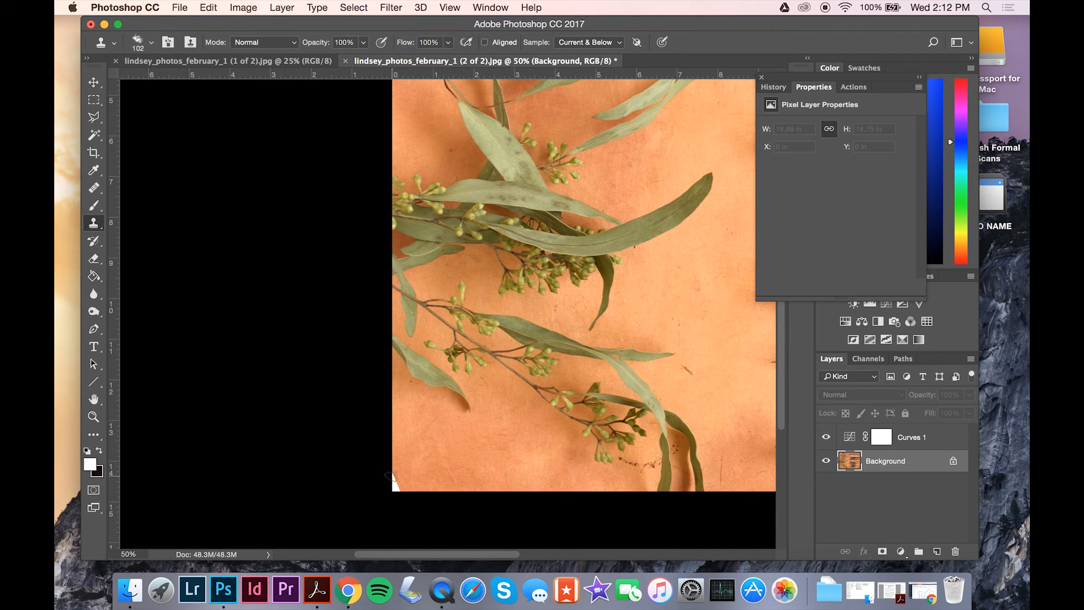
{"action": "left_click_drag", "start_coordinate": [393, 484], "coordinate": [397, 487]}
{"action": "key", "text": "super+minus"}
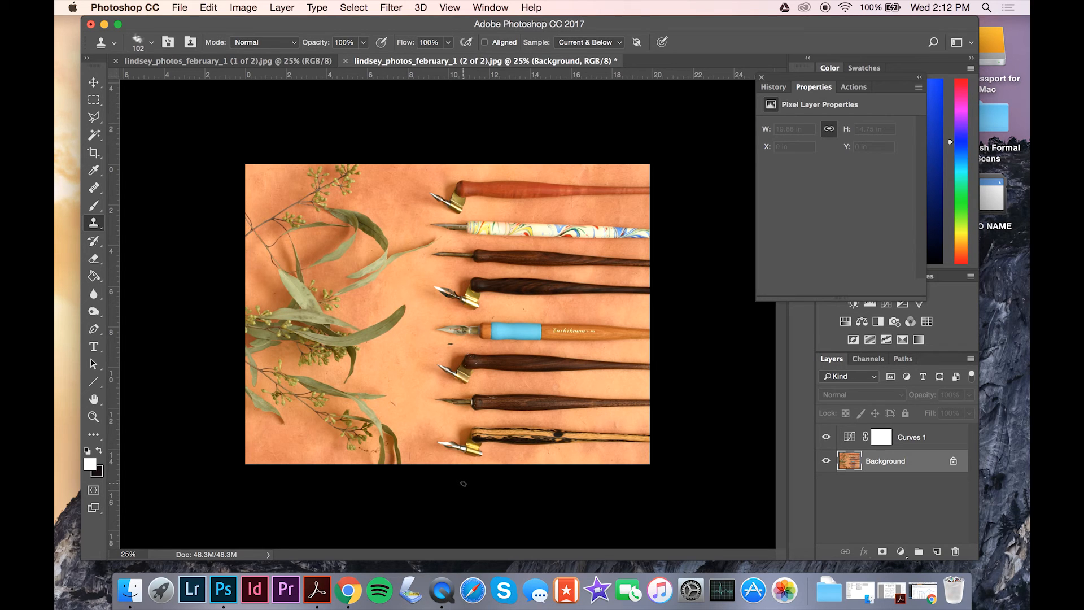
Resize the pen photo to 1440 pixels wide, keeping its proportions
{"action": "left_click", "coordinate": [237, 9]}
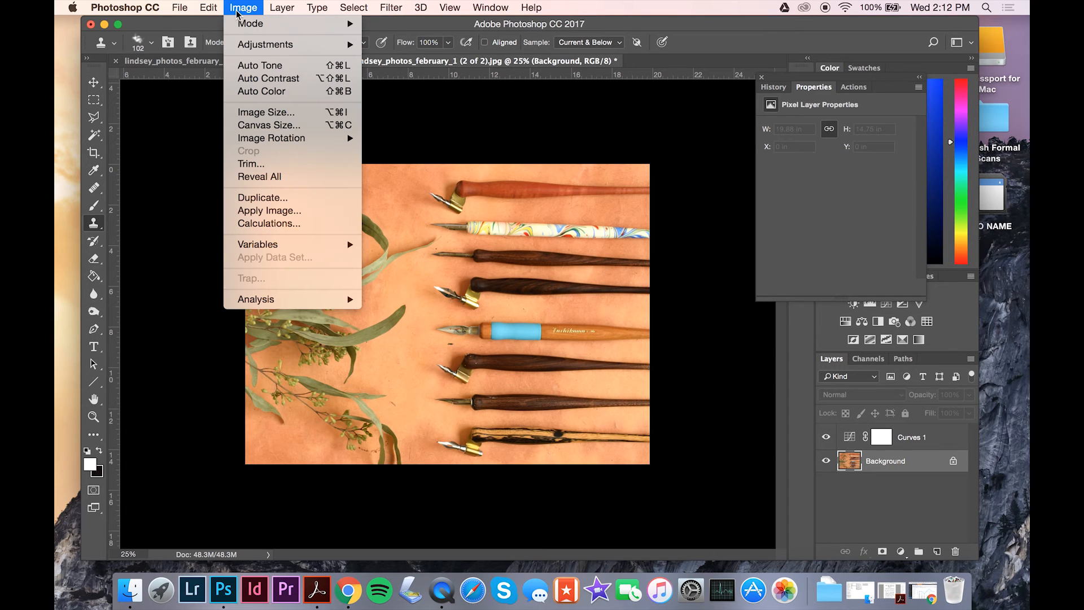
{"action": "left_click", "coordinate": [246, 112]}
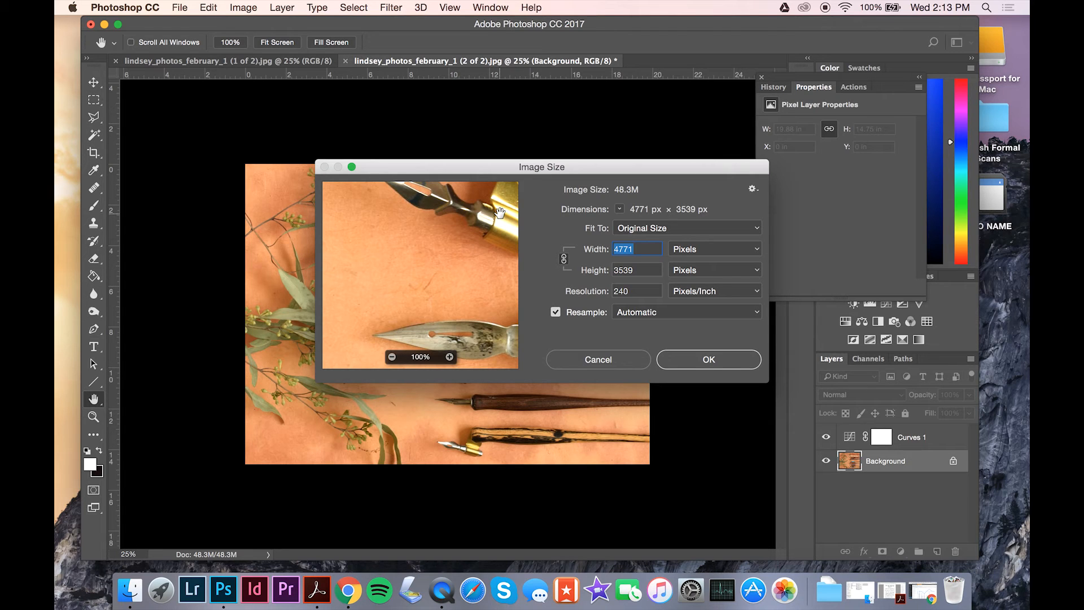
{"action": "type", "text": "1440"}
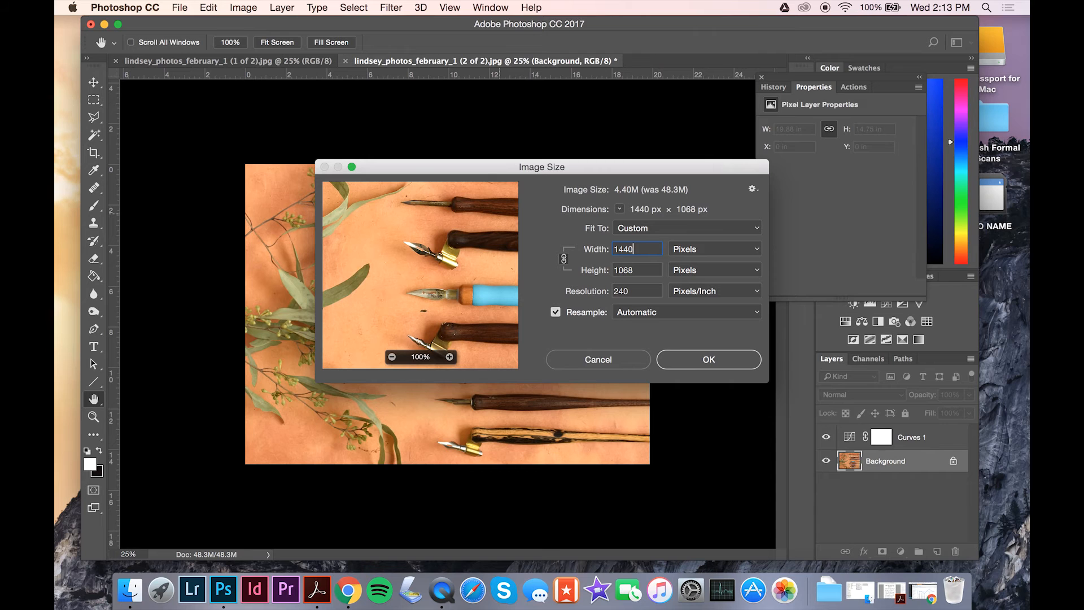
{"action": "key", "text": "Return"}
{"action": "key", "text": "s"}
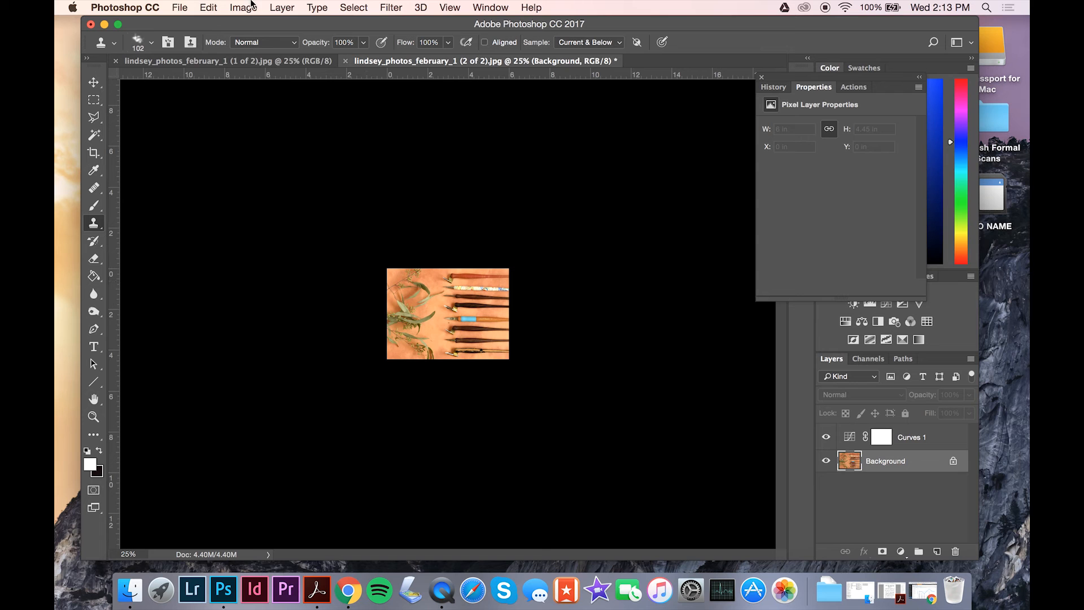
Export the pen photo with Save for Web as a JPEG at quality 80 into the february_2017 folder
{"action": "left_click", "coordinate": [179, 7]}
{"action": "mouse_move", "coordinate": [183, 212]}
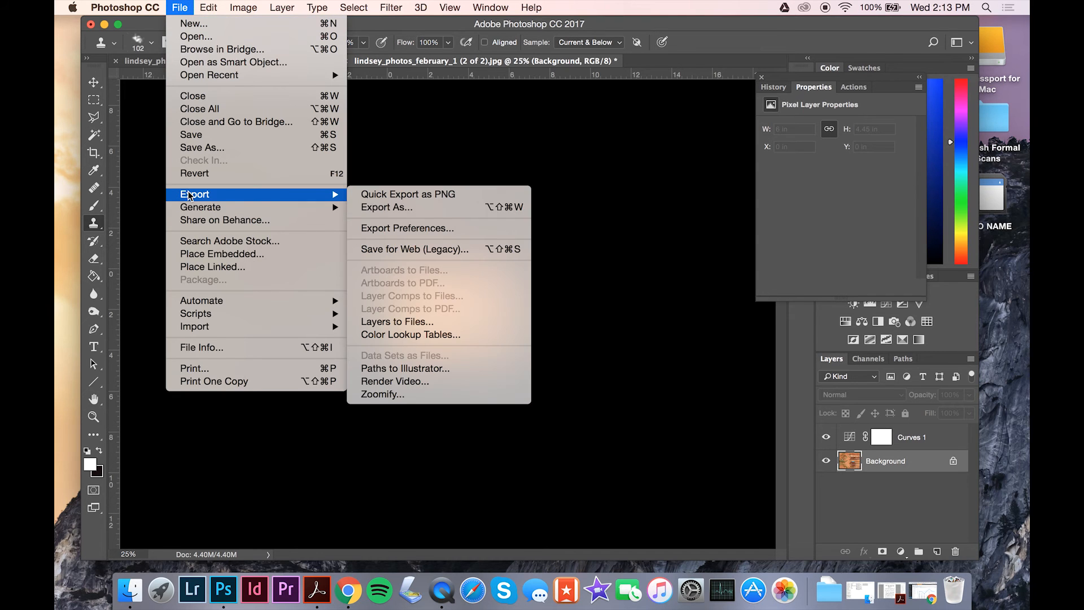
{"action": "left_click", "coordinate": [390, 253]}
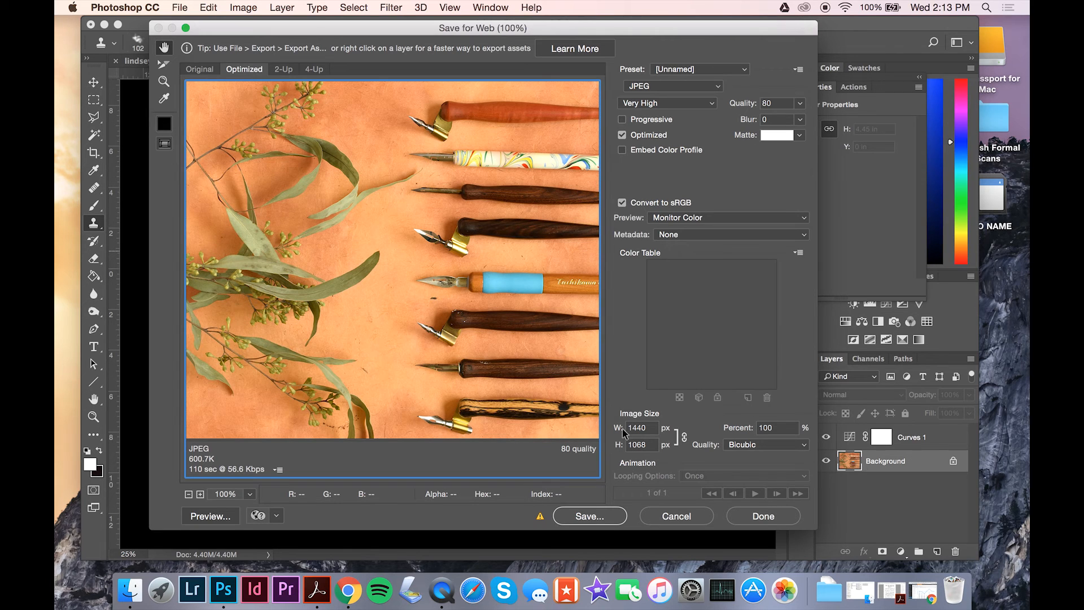
{"action": "left_click", "coordinate": [587, 516]}
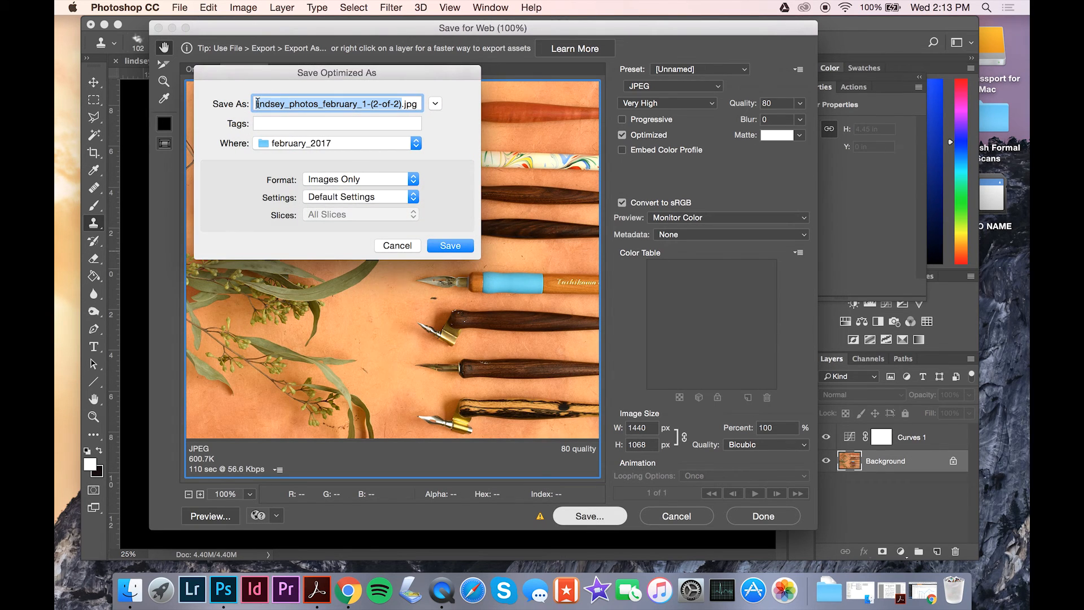
{"action": "left_click", "coordinate": [450, 245]}
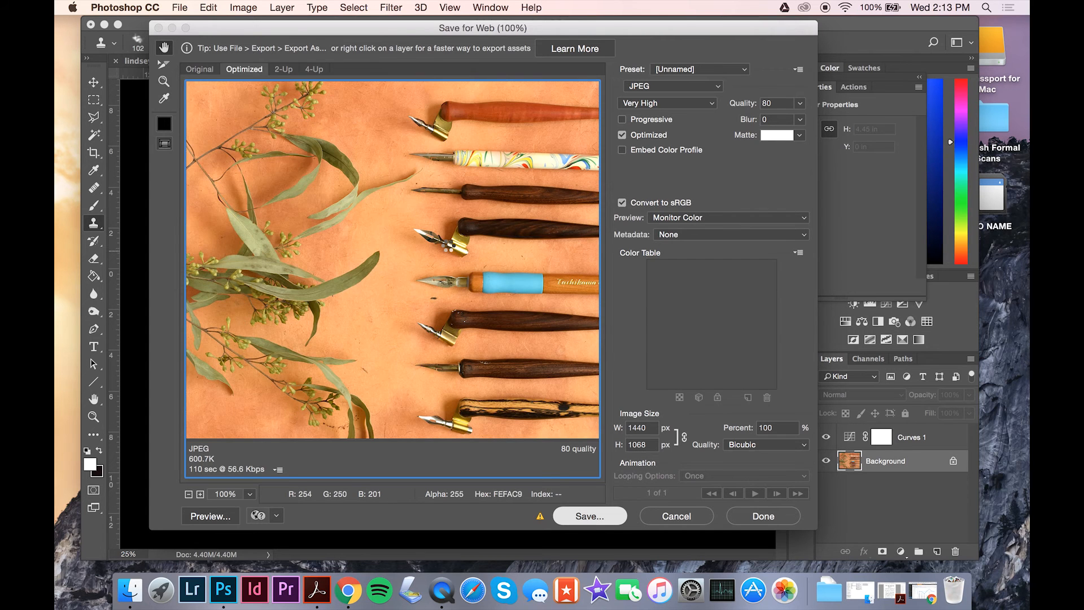
Close the pen photo without saving its changes and hide the floating Properties panel covering the workspace
{"action": "key", "text": "super+w"}
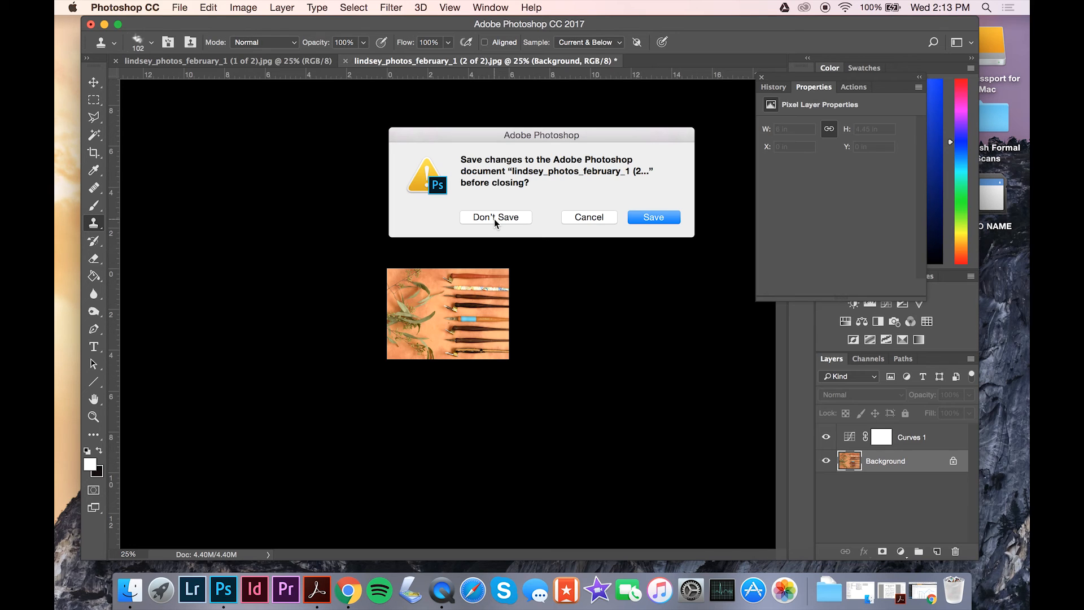
{"action": "left_click", "coordinate": [495, 218]}
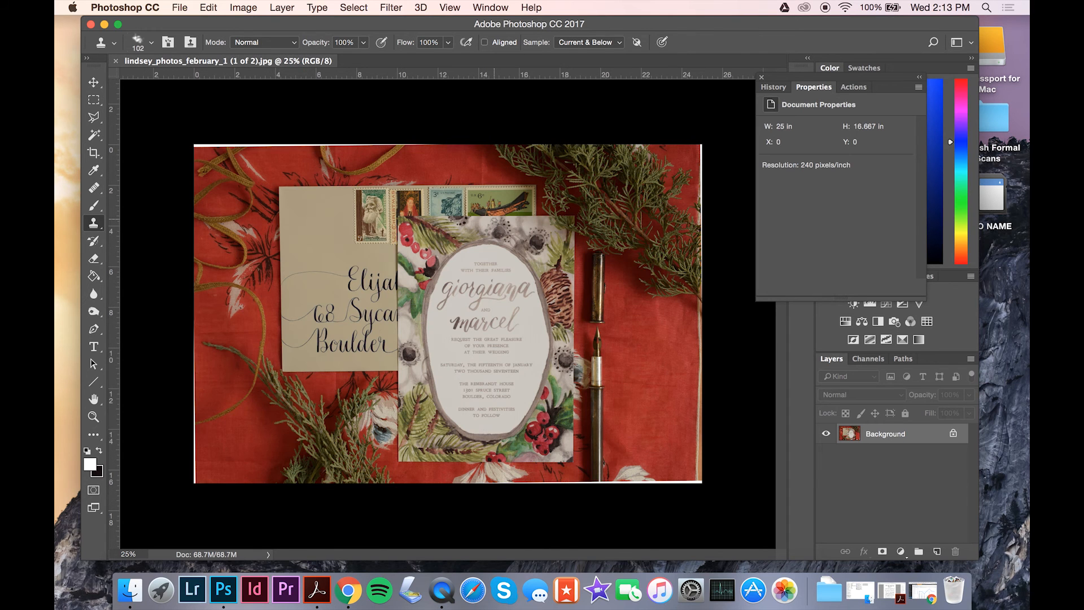
{"action": "left_click", "coordinate": [762, 78]}
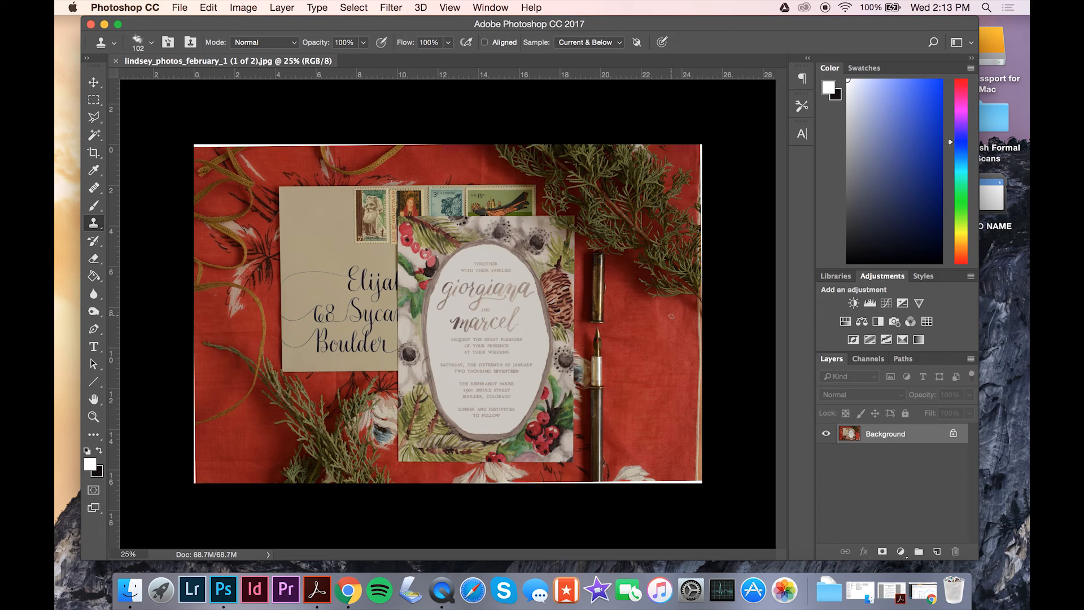
Pull the crop boundary of the invitation photo inward on all four sides to trim off the thin white borders
{"action": "key", "text": "c"}
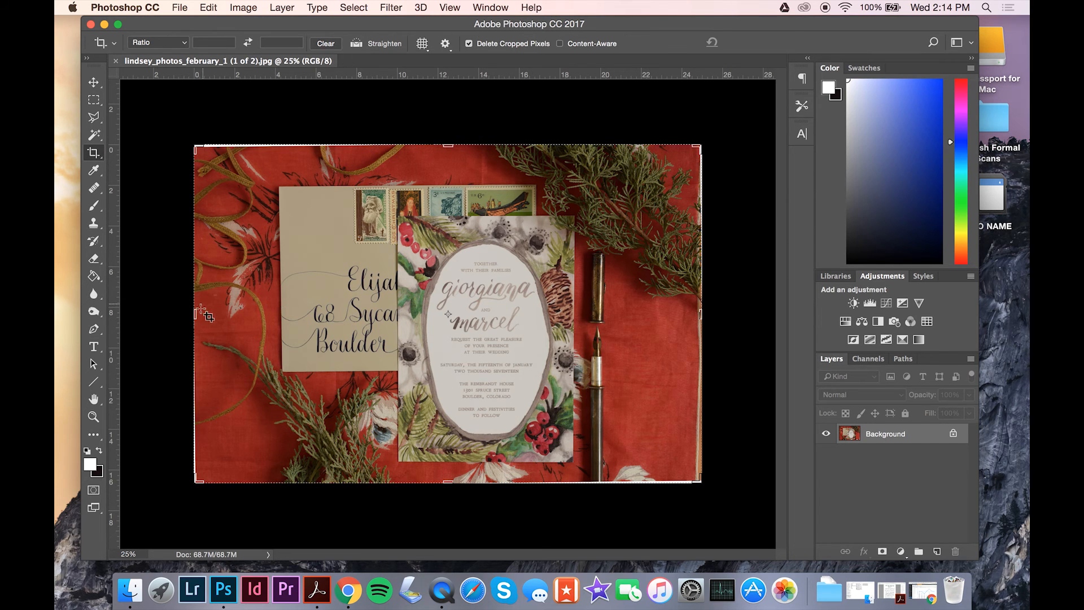
{"action": "left_click_drag", "start_coordinate": [195, 315], "coordinate": [201, 314]}
{"action": "left_click_drag", "start_coordinate": [443, 142], "coordinate": [443, 154]}
{"action": "left_click_drag", "start_coordinate": [694, 320], "coordinate": [691, 320]}
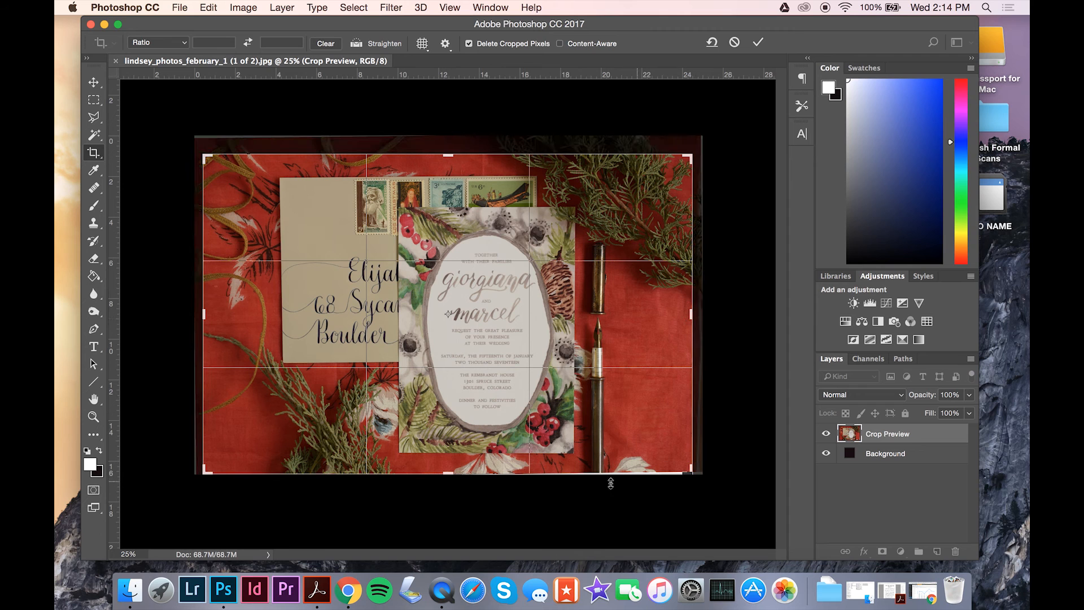
{"action": "left_click_drag", "start_coordinate": [448, 477], "coordinate": [442, 468]}
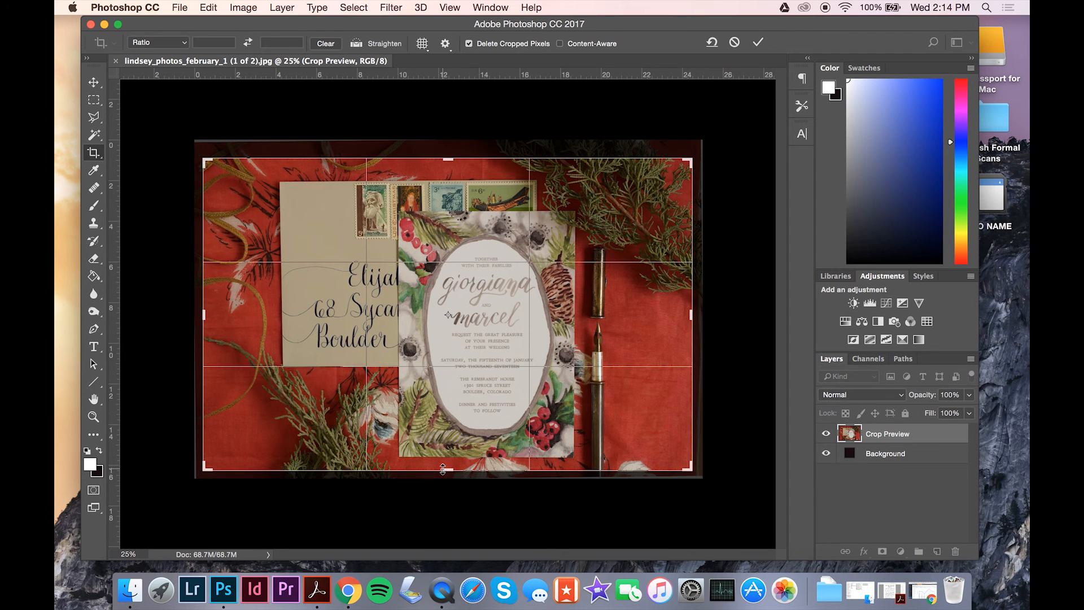
Fine-tune the crop's lower and upper edges, tighten both sides, and apply the crop at about 22 by 15 inches
{"action": "key", "text": "super+equal"}
{"action": "key", "text": "super+equal"}
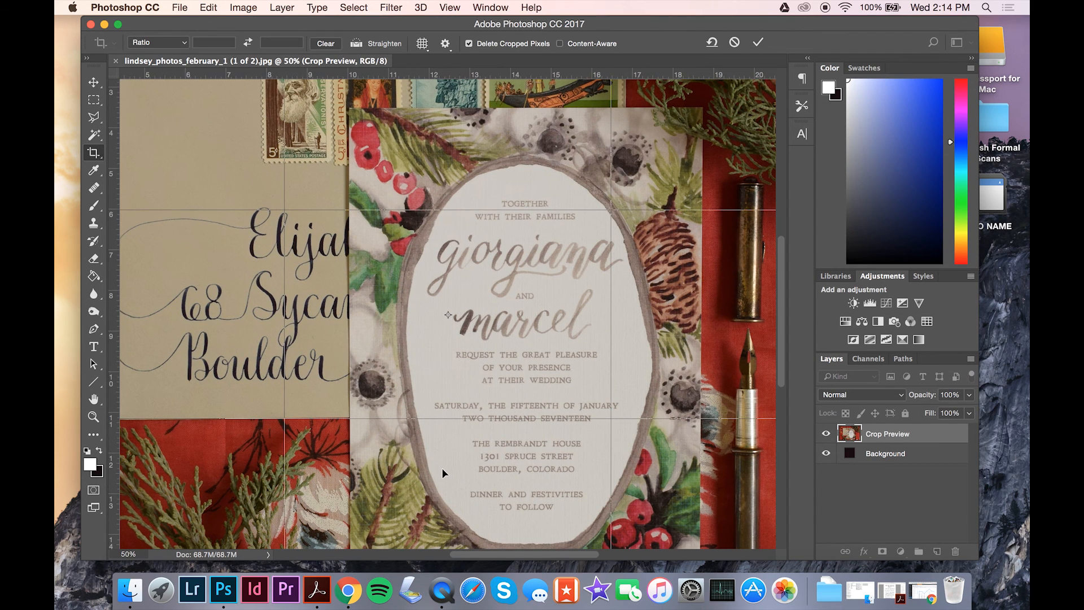
{"action": "scroll", "coordinate": [441, 467], "scroll_direction": "down", "scroll_amount": 5}
{"action": "left_click_drag", "start_coordinate": [446, 436], "coordinate": [446, 441]}
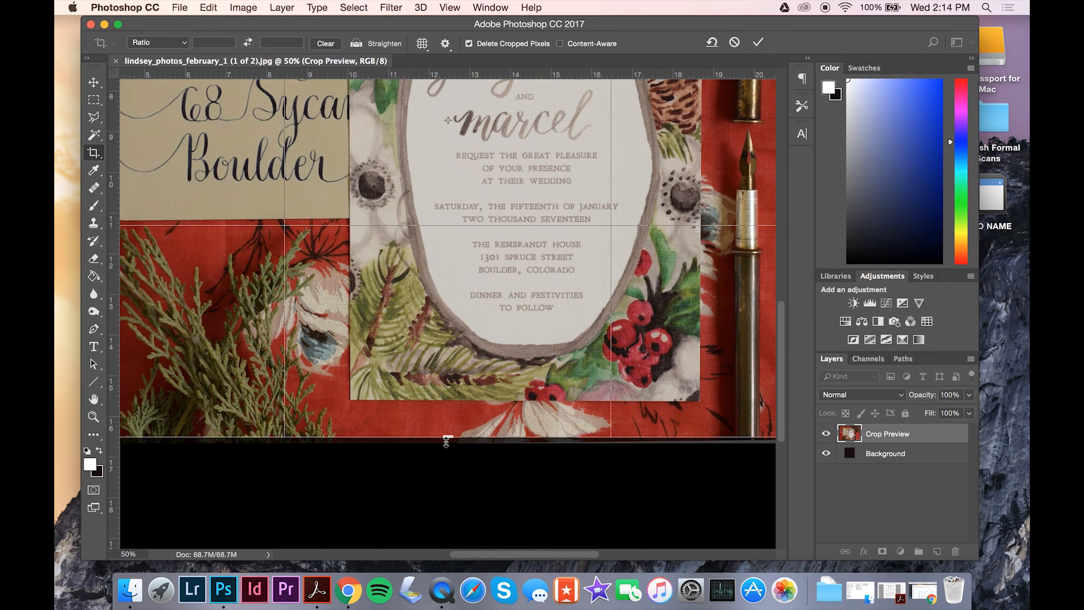
{"action": "scroll", "coordinate": [445, 440], "scroll_direction": "up", "scroll_amount": 7}
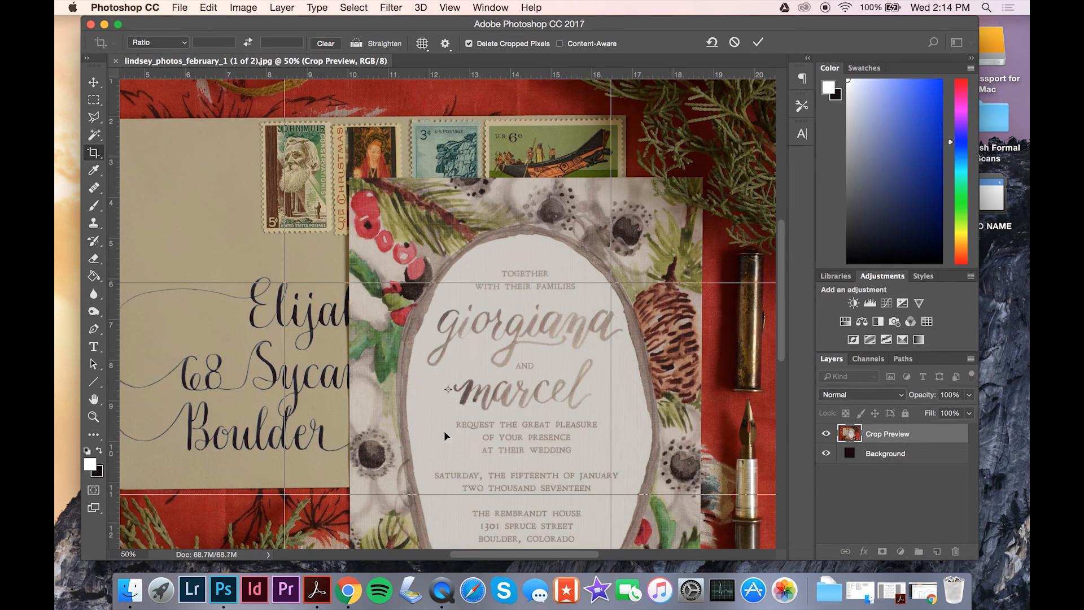
{"action": "scroll", "coordinate": [425, 175], "scroll_direction": "up", "scroll_amount": 2}
{"action": "left_click_drag", "start_coordinate": [447, 130], "coordinate": [448, 134]}
{"action": "key", "text": "super+minus"}
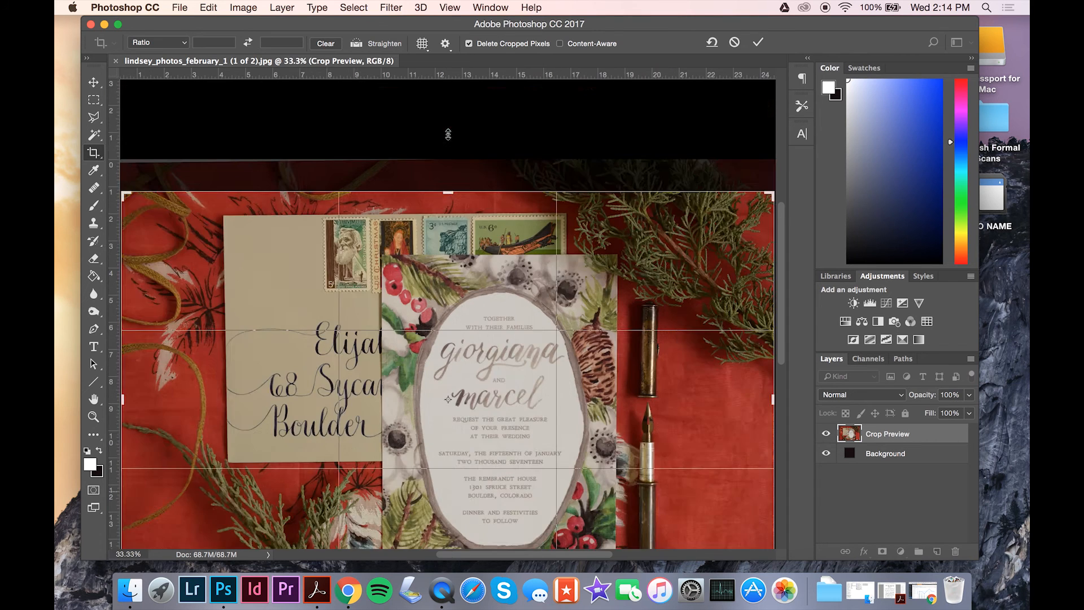
{"action": "key", "text": "super+minus"}
{"action": "left_click_drag", "start_coordinate": [211, 312], "coordinate": [228, 312]}
{"action": "left_click_drag", "start_coordinate": [682, 317], "coordinate": [675, 318]}
{"action": "key", "text": "Return"}
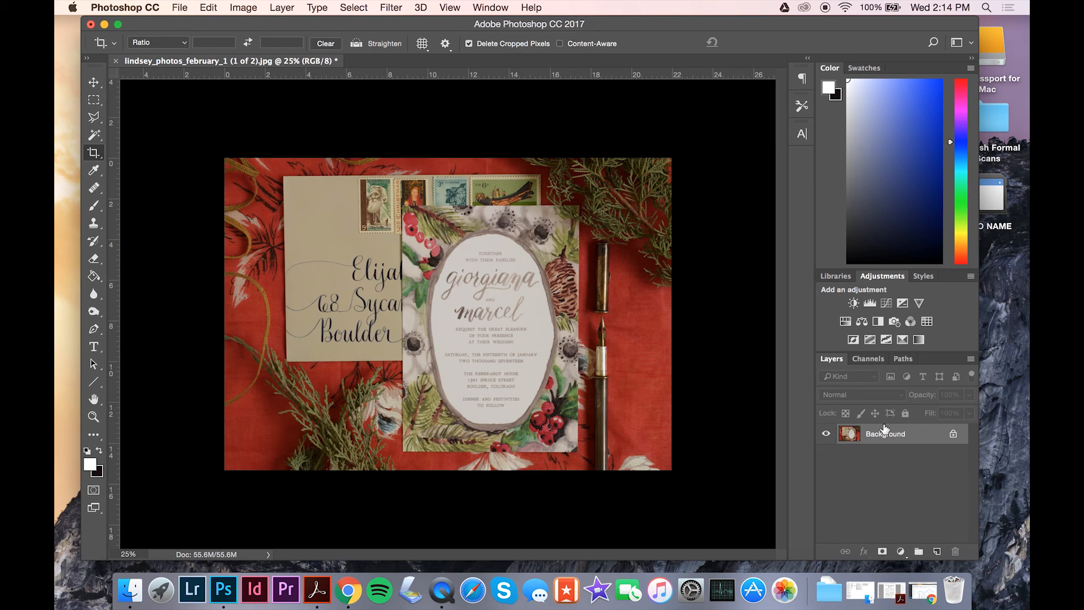
Add a Curves adjustment layer to the invitation photo and sample the invitation's white oval as the white point
{"action": "left_click", "coordinate": [886, 302]}
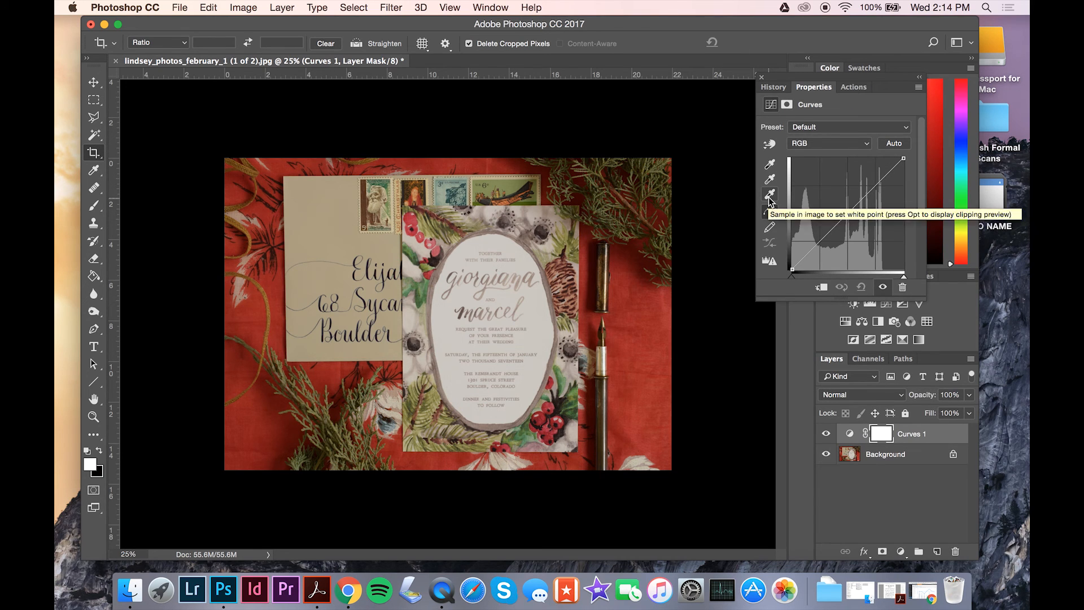
{"action": "left_click", "coordinate": [768, 198]}
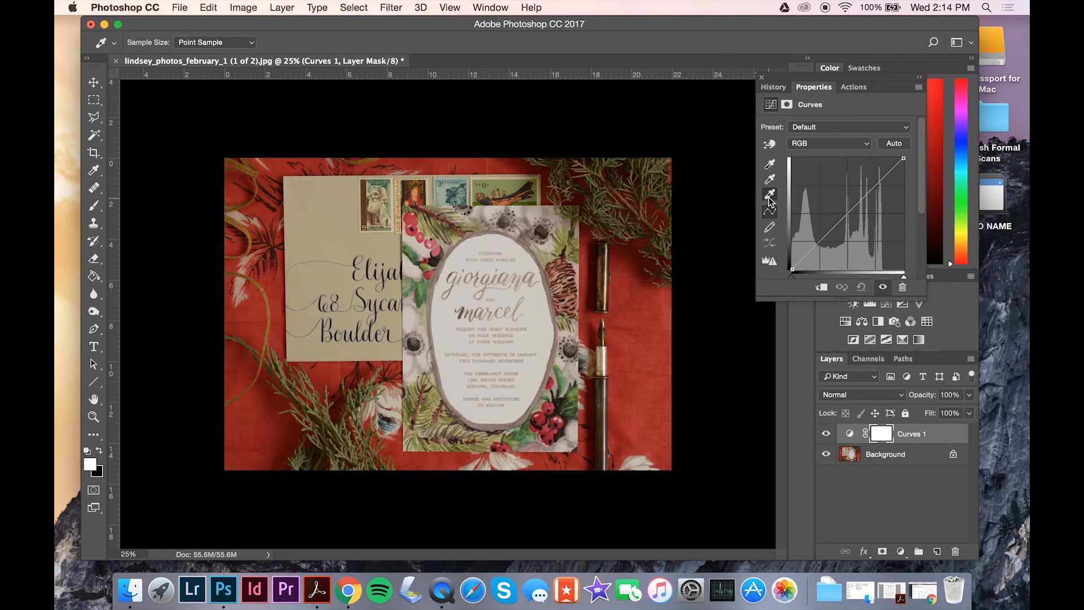
{"action": "left_click", "coordinate": [451, 305]}
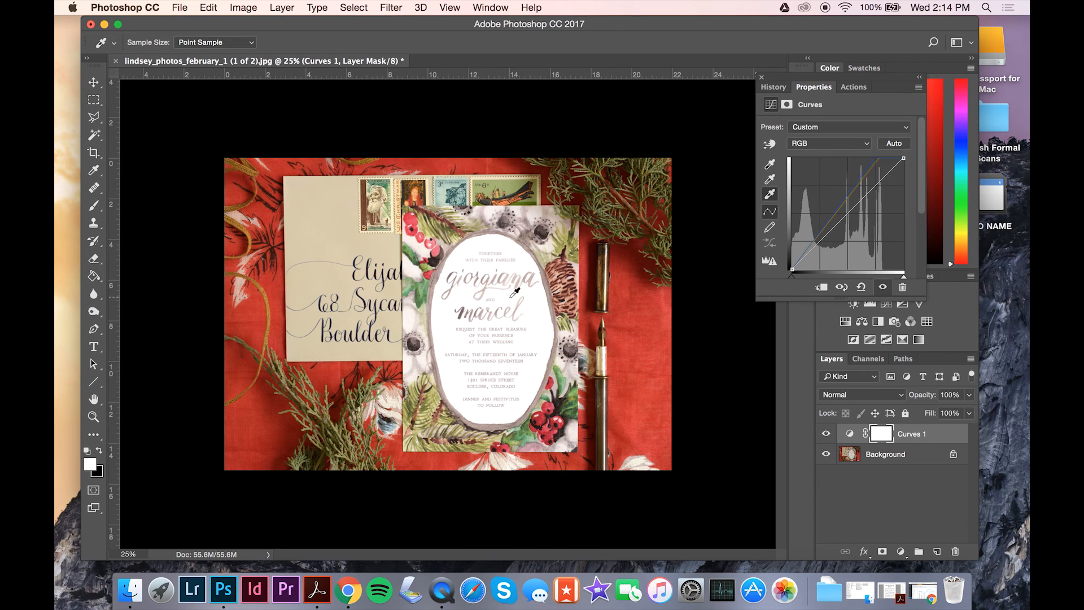
Set up the Burn tool on the Background layer with a 284 px hard round brush and the Shadows range
{"action": "left_click", "coordinate": [886, 456]}
{"action": "key", "text": "c"}
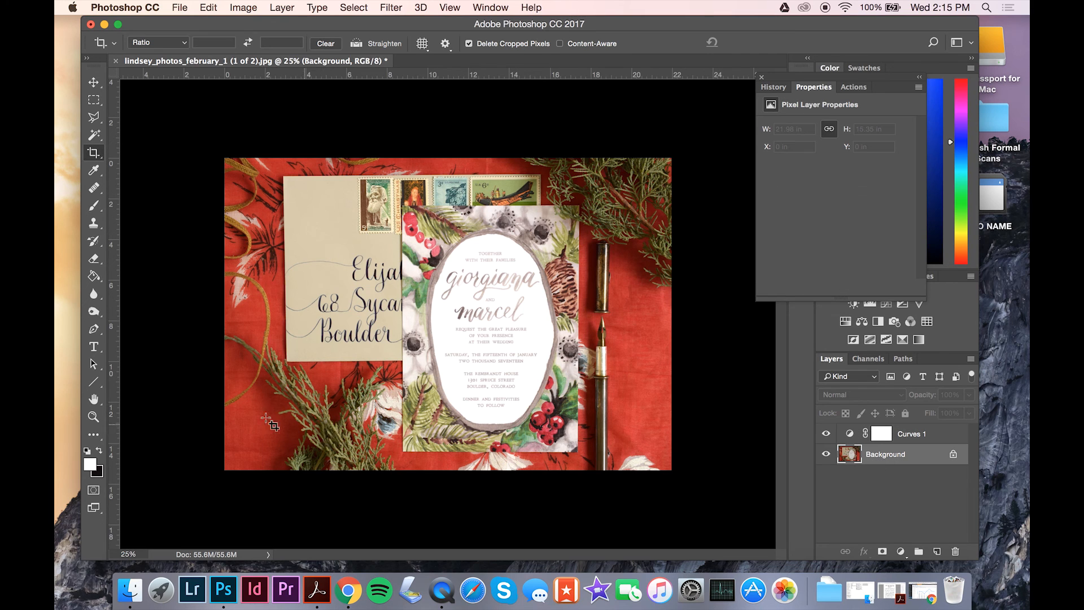
{"action": "left_click", "coordinate": [93, 314]}
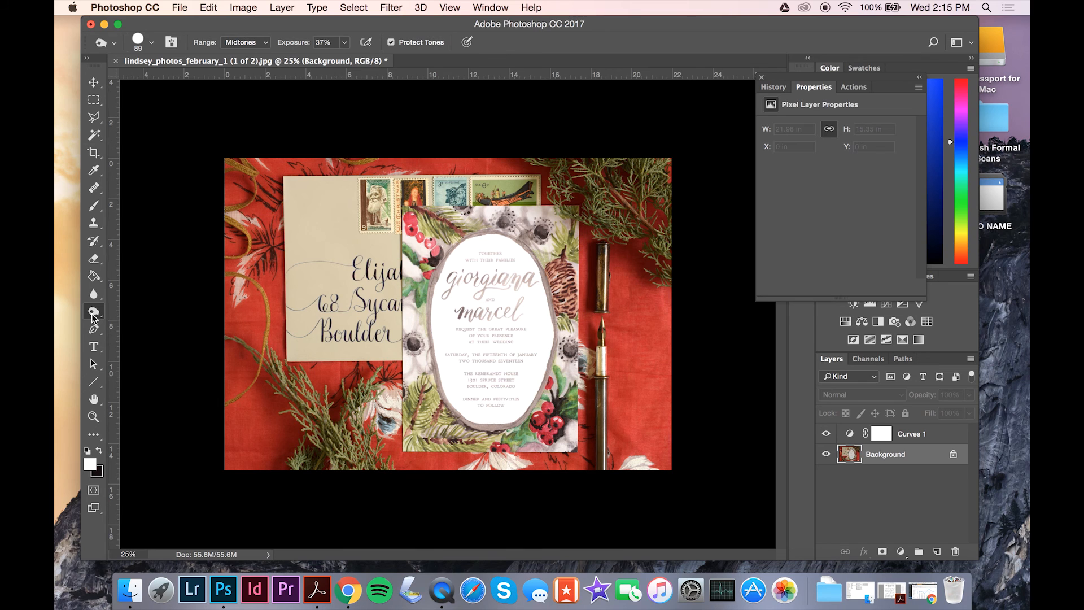
{"action": "left_click", "coordinate": [151, 43]}
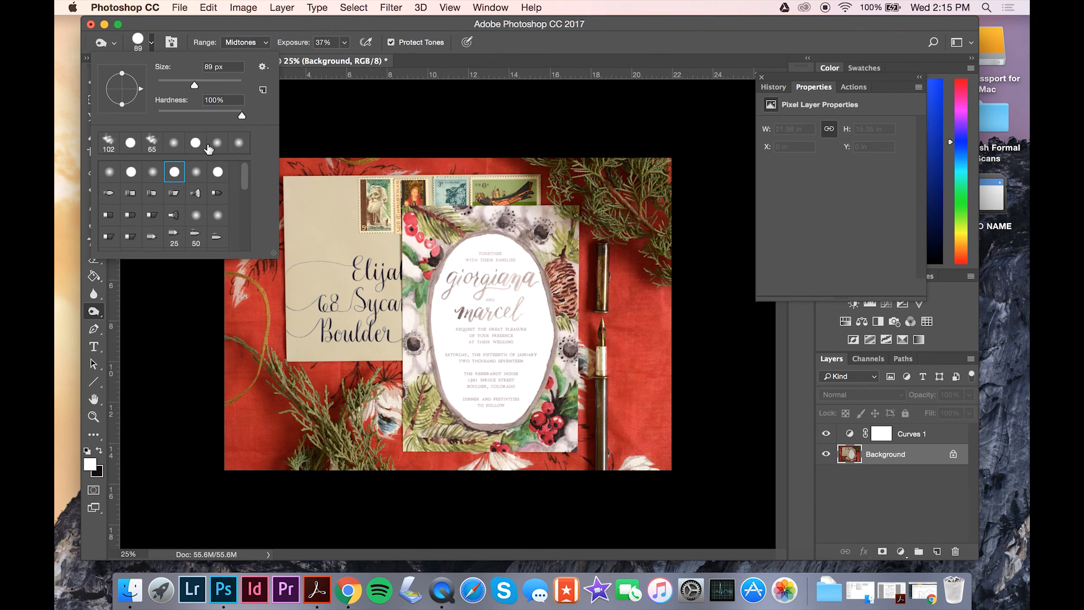
{"action": "left_click", "coordinate": [217, 172]}
{"action": "left_click", "coordinate": [218, 83]}
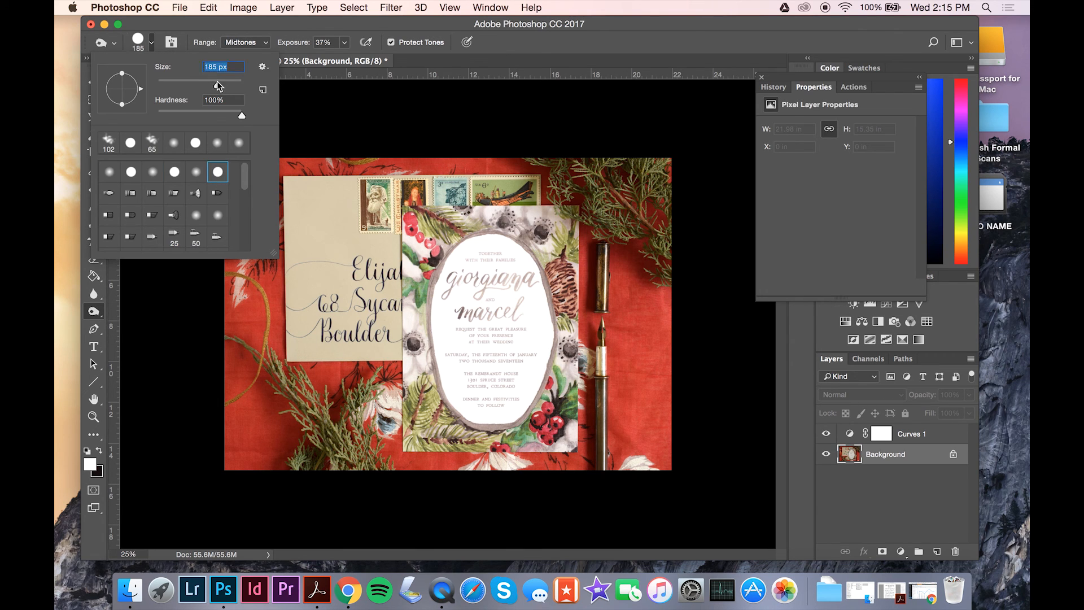
{"action": "left_click", "coordinate": [257, 42]}
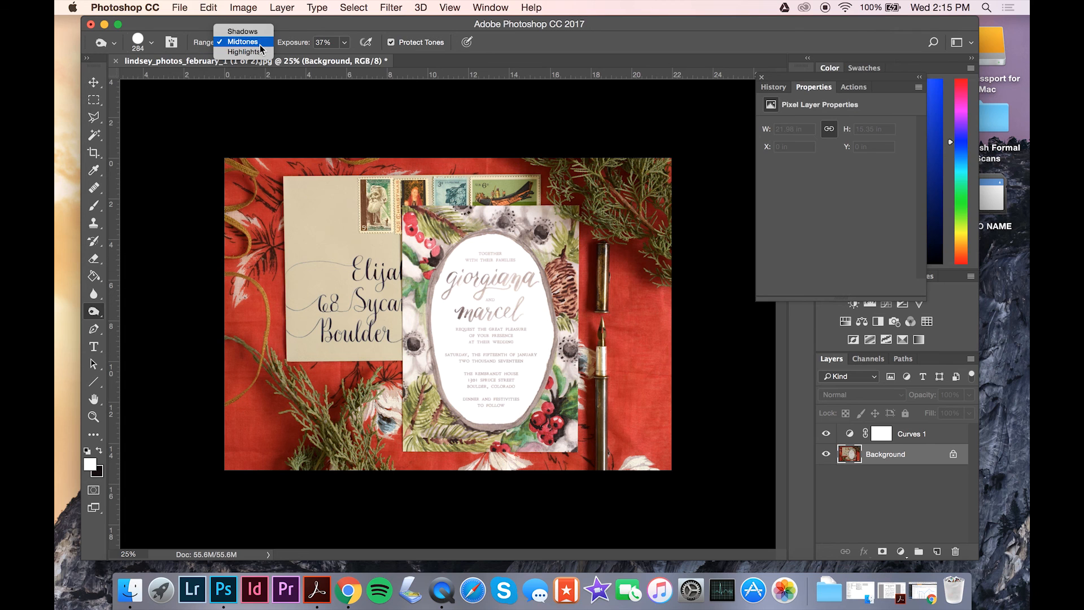
{"action": "left_click", "coordinate": [256, 33]}
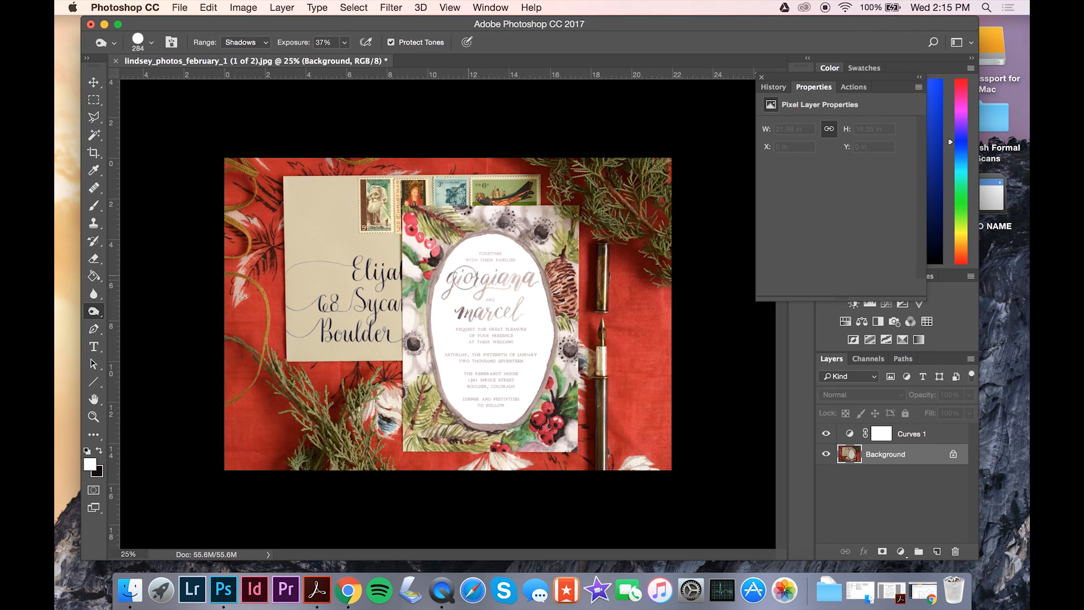
Undo the trial burn stroke, set the exposure to 13%, and darken the lettering inside the invitation's white oval
{"action": "mouse_move", "coordinate": [453, 289]}
{"action": "left_mouse_down"}
{"action": "mouse_move", "coordinate": [474, 274]}
{"action": "mouse_move", "coordinate": [528, 279]}
{"action": "mouse_move", "coordinate": [467, 313]}
{"action": "mouse_move", "coordinate": [507, 268]}
{"action": "mouse_move", "coordinate": [461, 337]}
{"action": "mouse_move", "coordinate": [511, 337]}
{"action": "left_mouse_up"}
{"action": "key", "text": "super+z"}
{"action": "left_click", "coordinate": [344, 43]}
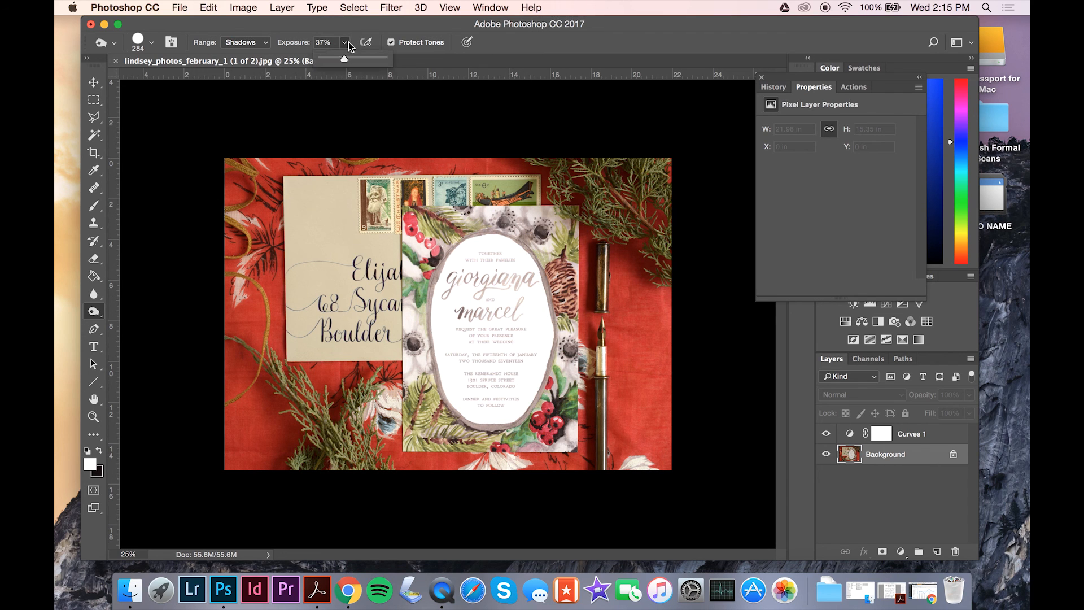
{"action": "left_click", "coordinate": [324, 58]}
{"action": "left_click", "coordinate": [329, 58]}
{"action": "mouse_move", "coordinate": [471, 263]}
{"action": "left_mouse_down"}
{"action": "mouse_move", "coordinate": [527, 274]}
{"action": "mouse_move", "coordinate": [528, 361]}
{"action": "mouse_move", "coordinate": [513, 390]}
{"action": "mouse_move", "coordinate": [468, 391]}
{"action": "left_mouse_up"}
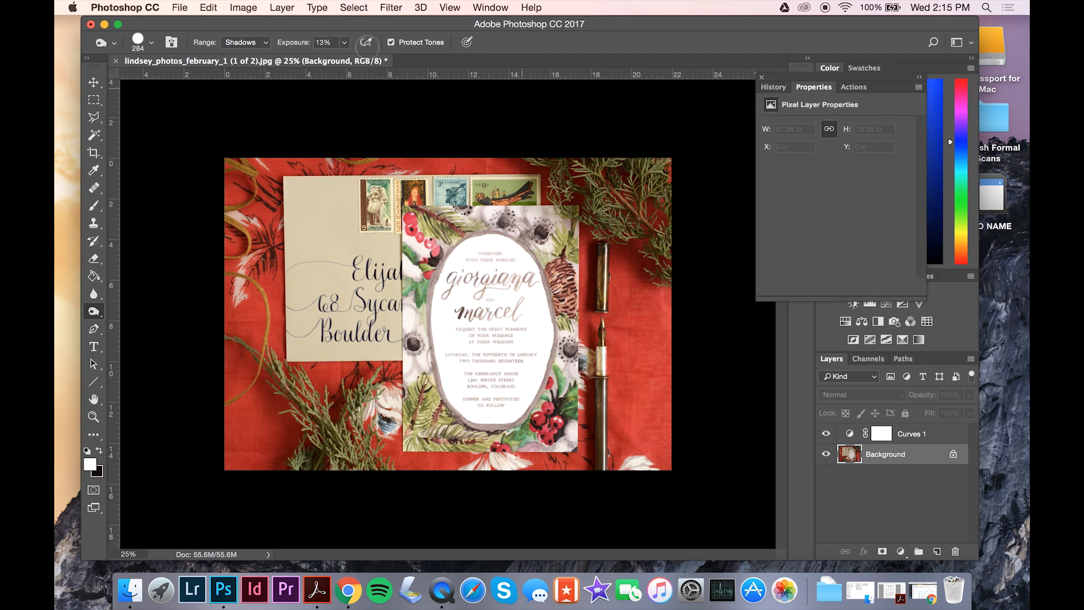
Resize the invitation photo to a width of 1440 pixels
{"action": "left_click", "coordinate": [243, 7]}
{"action": "left_click", "coordinate": [247, 113]}
{"action": "type", "text": "1440"}
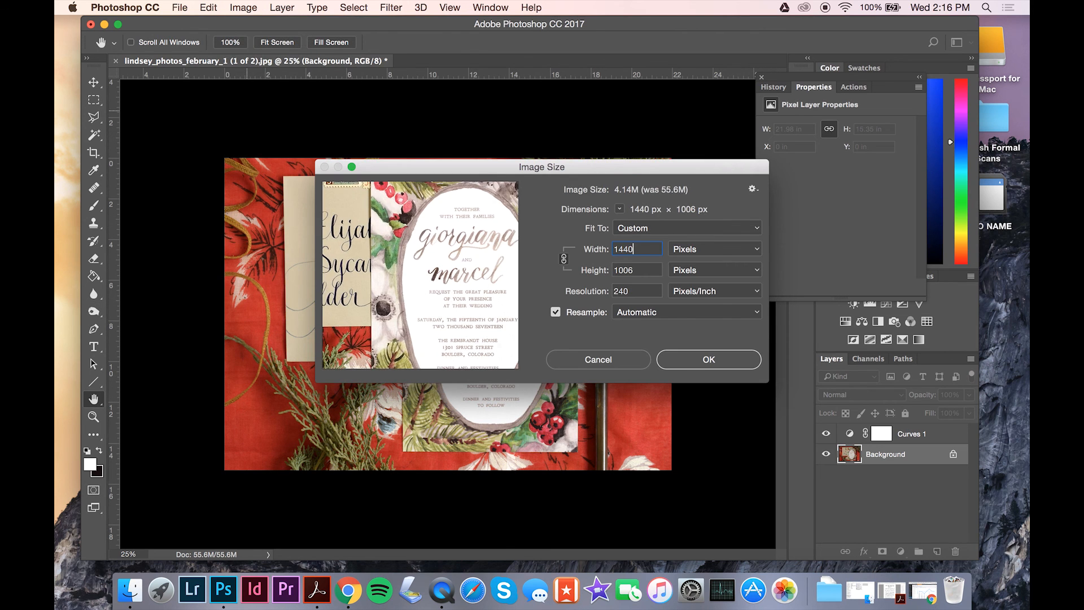
{"action": "key", "text": "Return"}
Save the invitation photo for the web as an optimized JPEG at Very High quality 80
{"action": "left_click", "coordinate": [179, 8]}
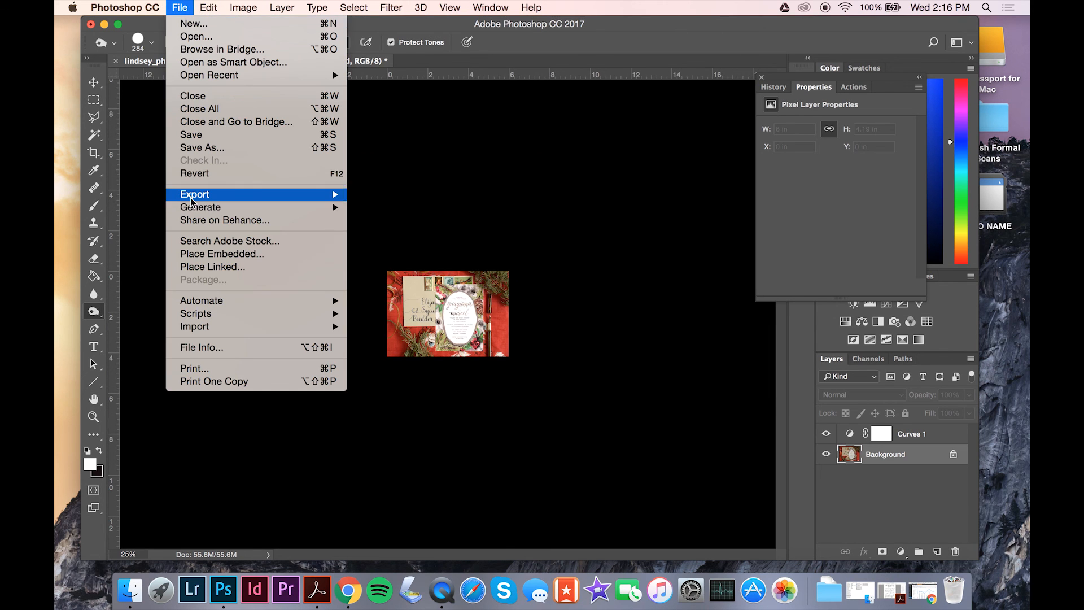
{"action": "mouse_move", "coordinate": [215, 194]}
{"action": "left_click", "coordinate": [417, 244]}
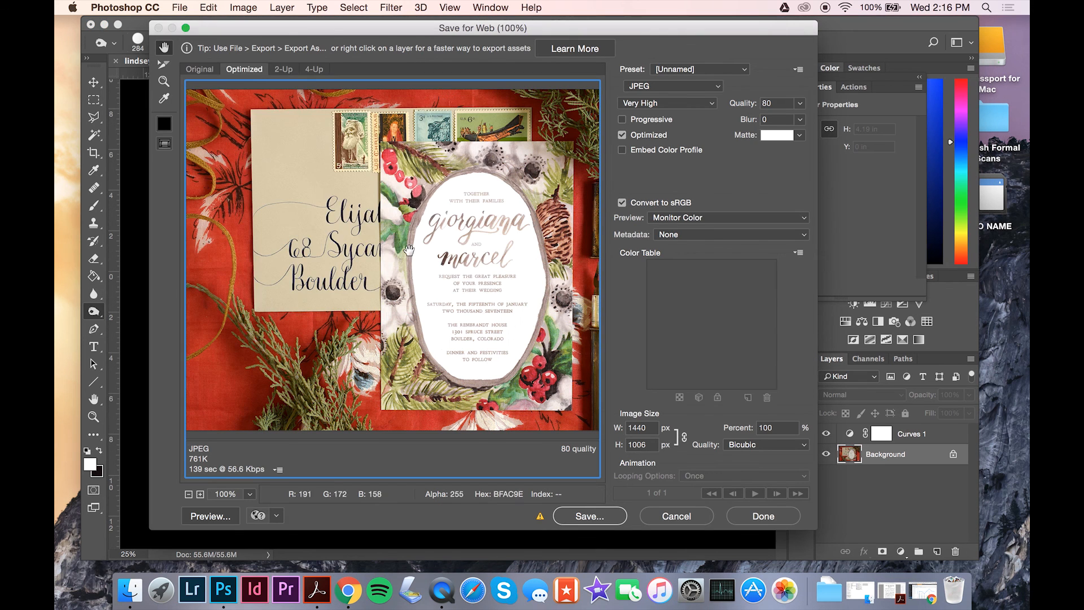
{"action": "key", "text": "Return"}
{"action": "left_click", "coordinate": [450, 244]}
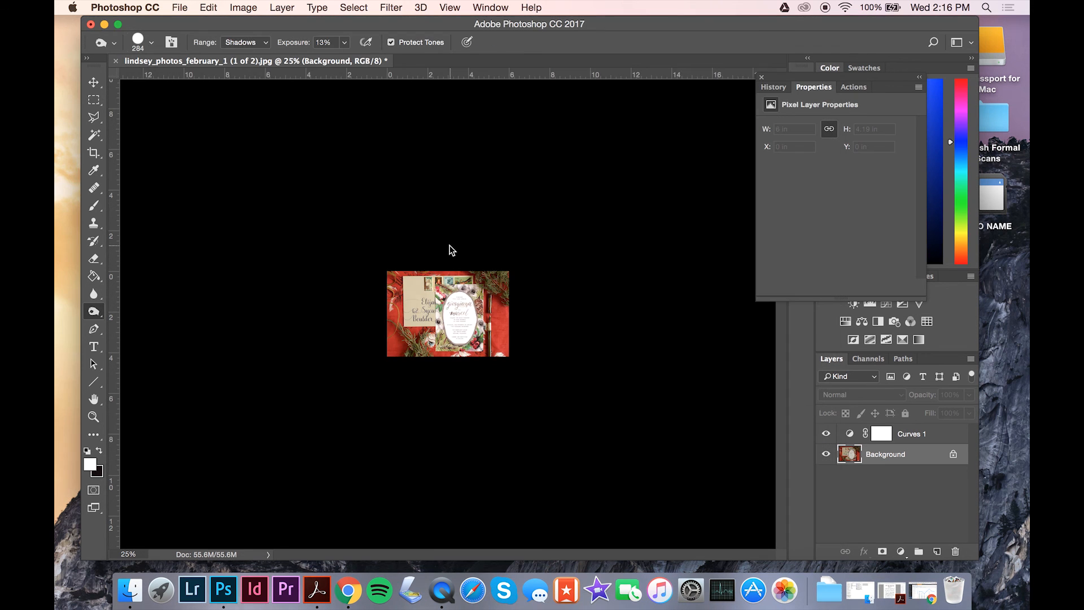